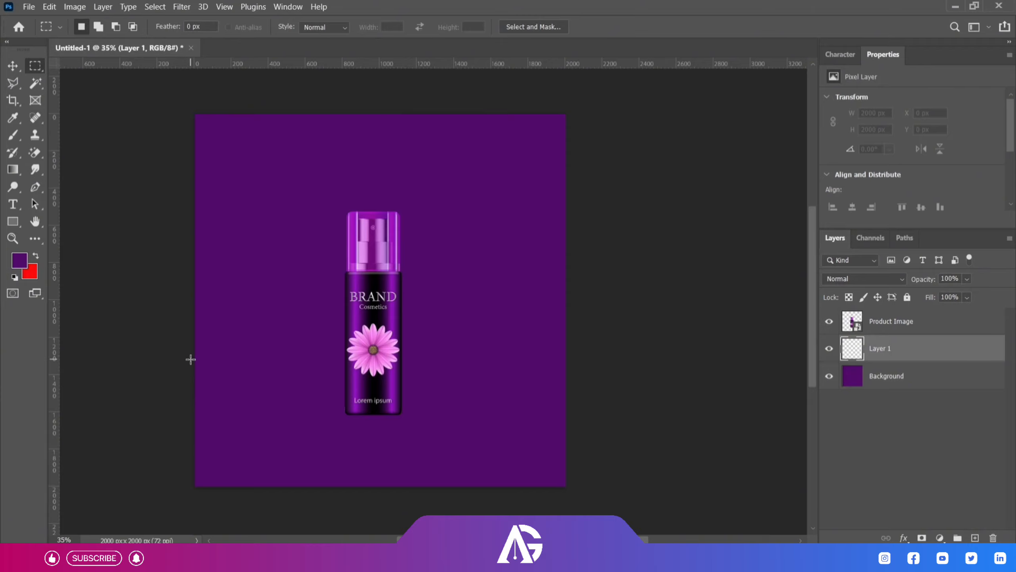
Select the lower part of the canvas, about 2000 × 682 px, and fill it with black on Layer 1.
{"action": "left_click_drag", "start_coordinate": [191, 359], "coordinate": [567, 487]}
{"action": "left_click", "coordinate": [30, 271]}
{"action": "left_click", "coordinate": [937, 165]}
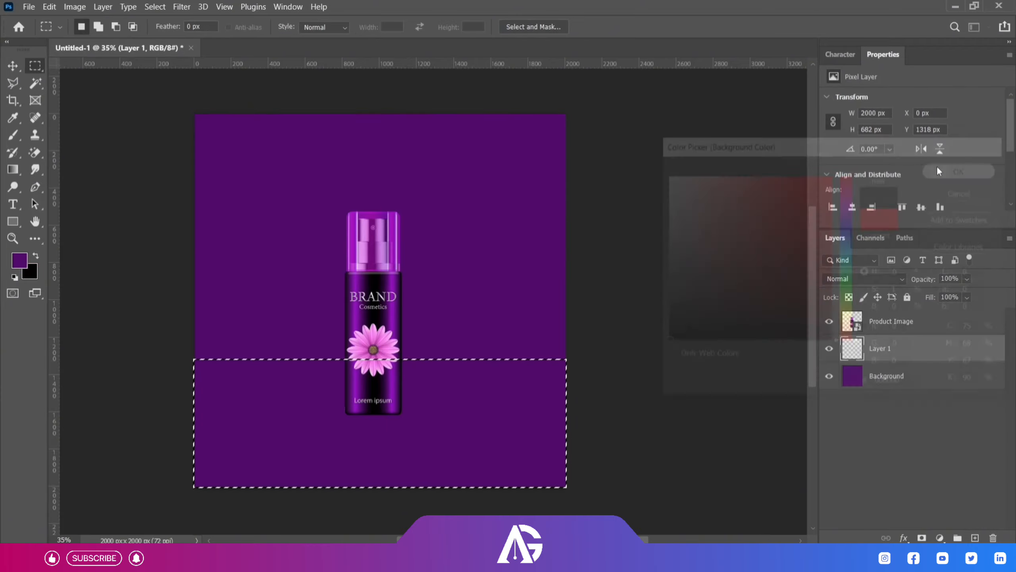
{"action": "key", "text": "ctrl+BackSpace"}
{"action": "key", "text": "ctrl+d"}
Add a mask to the black floor layer and fade it downward with a linear black-to-white gradient.
{"action": "left_click", "coordinate": [922, 538]}
{"action": "left_click", "coordinate": [14, 170]}
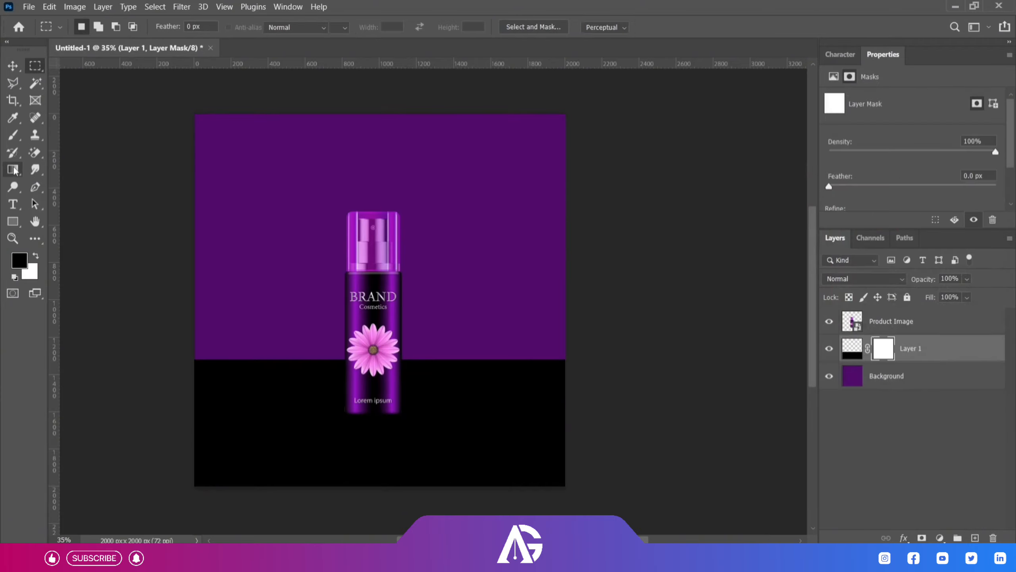
{"action": "left_click_drag", "start_coordinate": [413, 258], "coordinate": [409, 472]}
{"action": "key", "text": "v"}
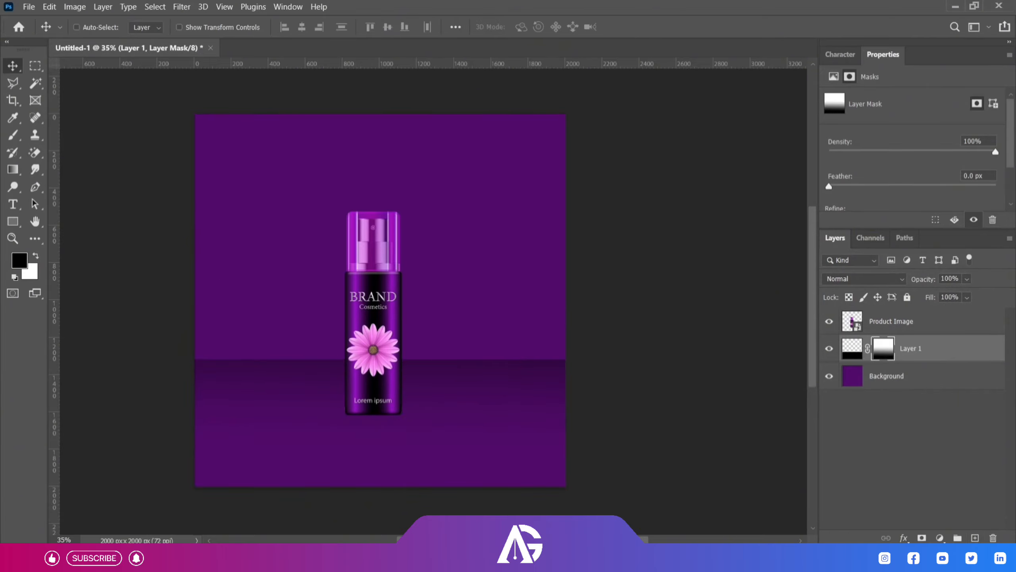
On a new layer, select the canvas area above the floor, about 2000 × 1327 px, and fill it with black.
{"action": "key", "text": "ctrl+shift+alt+n"}
{"action": "key", "text": "m"}
{"action": "left_click_drag", "start_coordinate": [193, 113], "coordinate": [676, 361]}
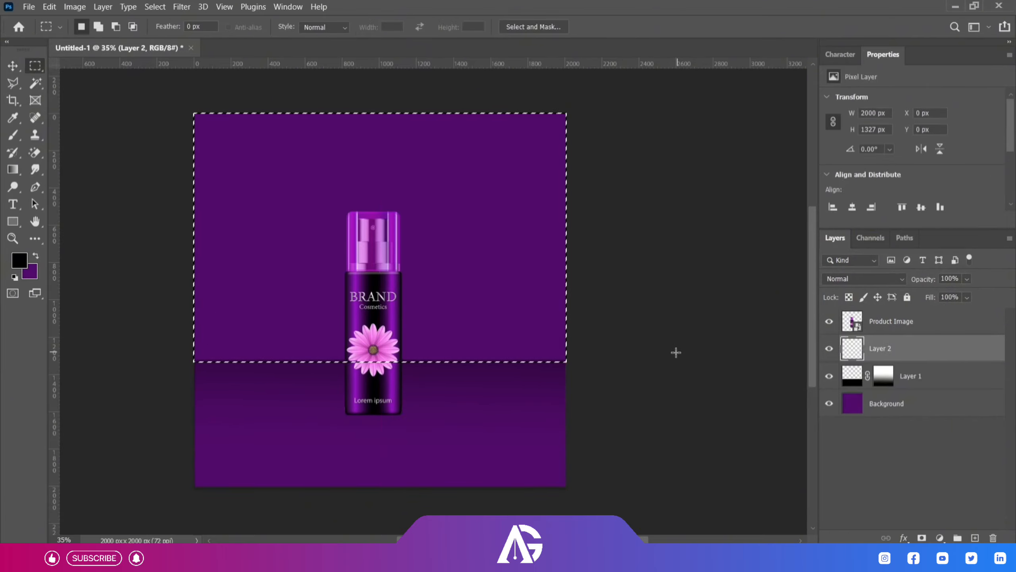
{"action": "key", "text": "alt+BackSpace"}
{"action": "left_click", "coordinate": [919, 516]}
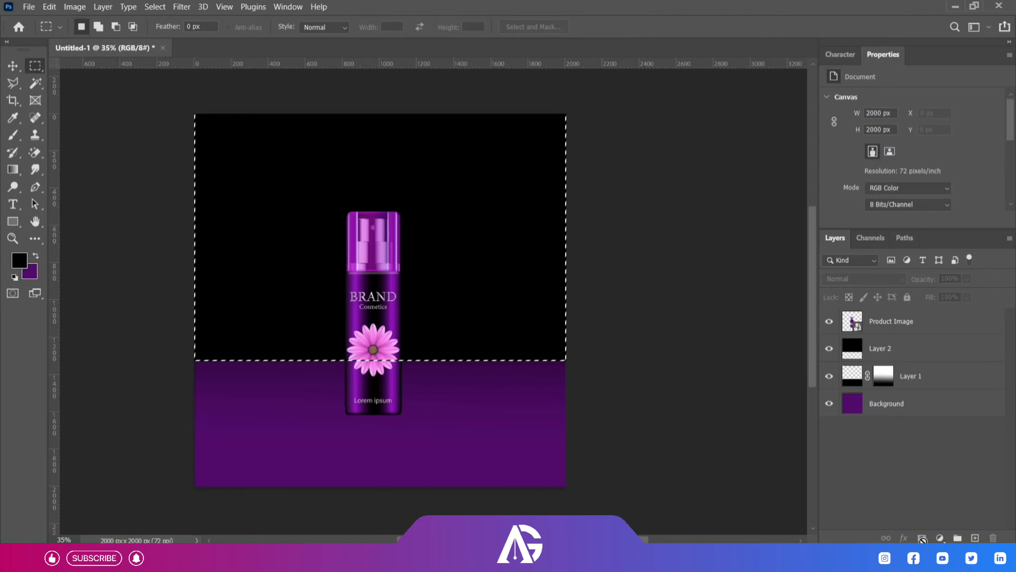
Add a mask to the upper black layer and fade it upward from the horizon with a linear gradient.
{"action": "left_click", "coordinate": [922, 538]}
{"action": "key", "text": "g"}
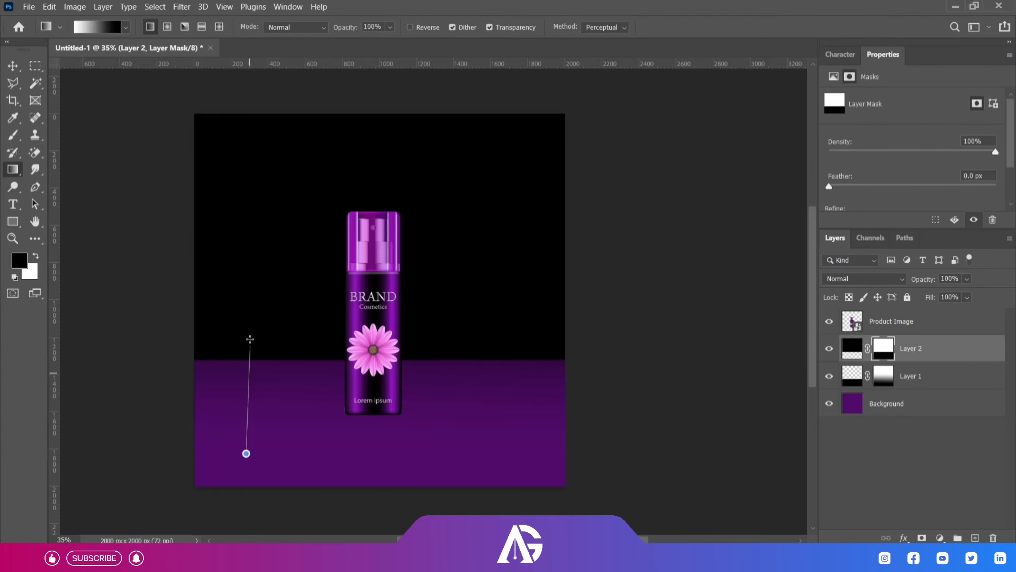
{"action": "left_click_drag", "start_coordinate": [250, 339], "coordinate": [247, 246]}
{"action": "left_click", "coordinate": [12, 64]}
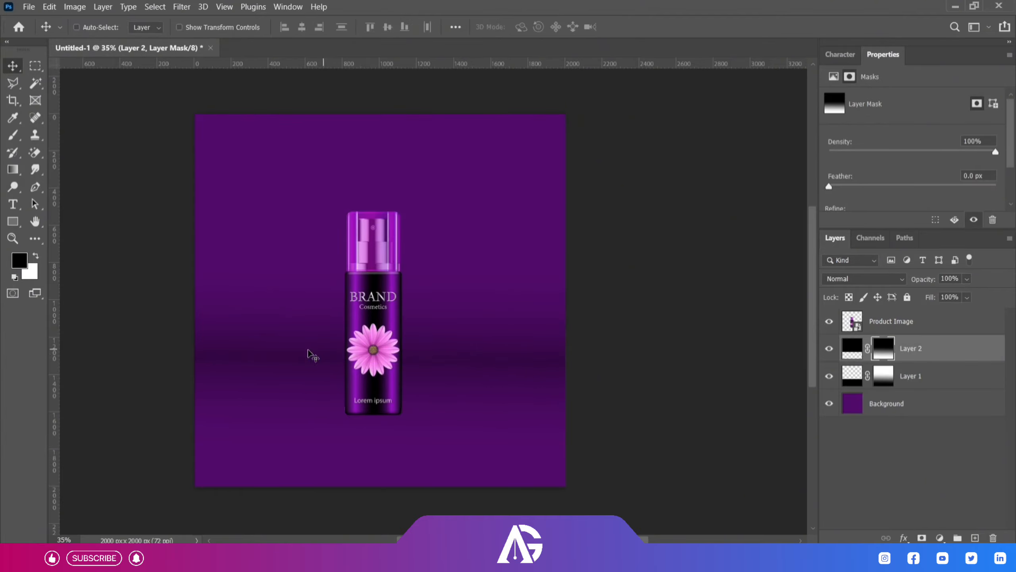
{"action": "scroll", "coordinate": [308, 354], "scroll_direction": "up", "scroll_amount": 8}
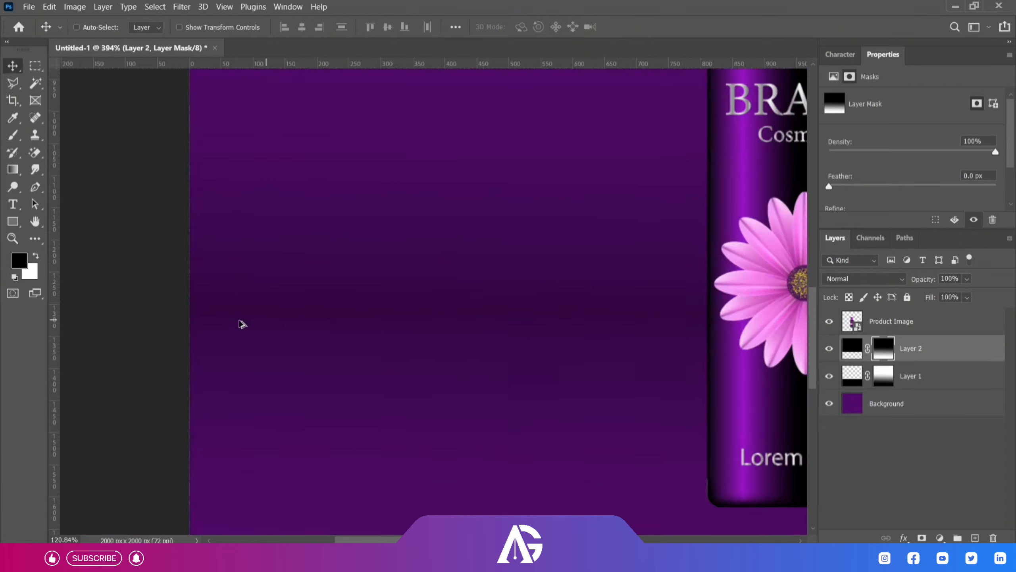
{"action": "scroll", "coordinate": [243, 323], "scroll_direction": "down", "scroll_amount": 8}
Group the two masked gradient layers with the purple background layer and name the group Background.
{"action": "left_click", "coordinate": [922, 376], "text": "shift"}
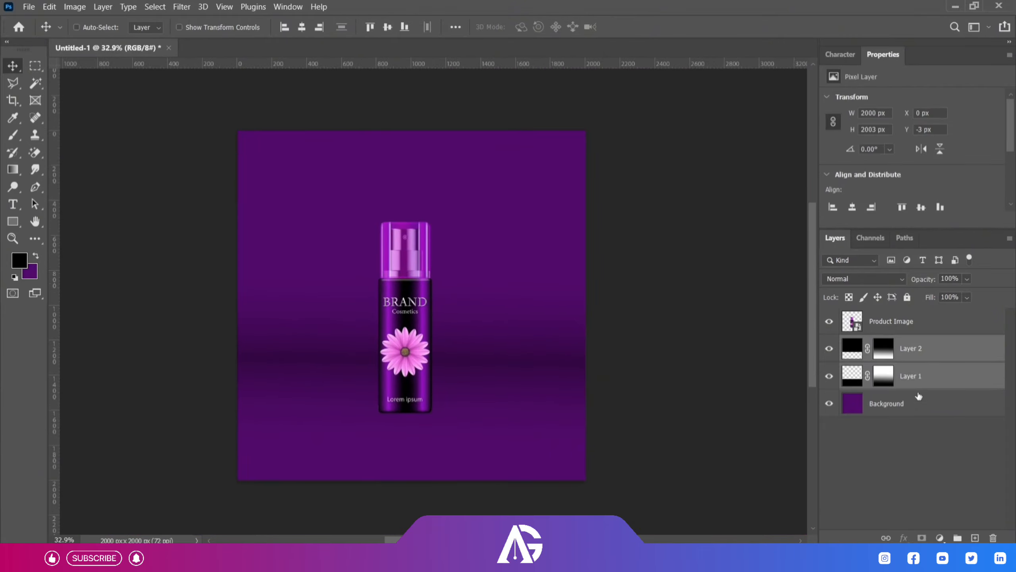
{"action": "left_click", "coordinate": [909, 412], "text": "shift"}
{"action": "key", "text": "ctrl+g"}
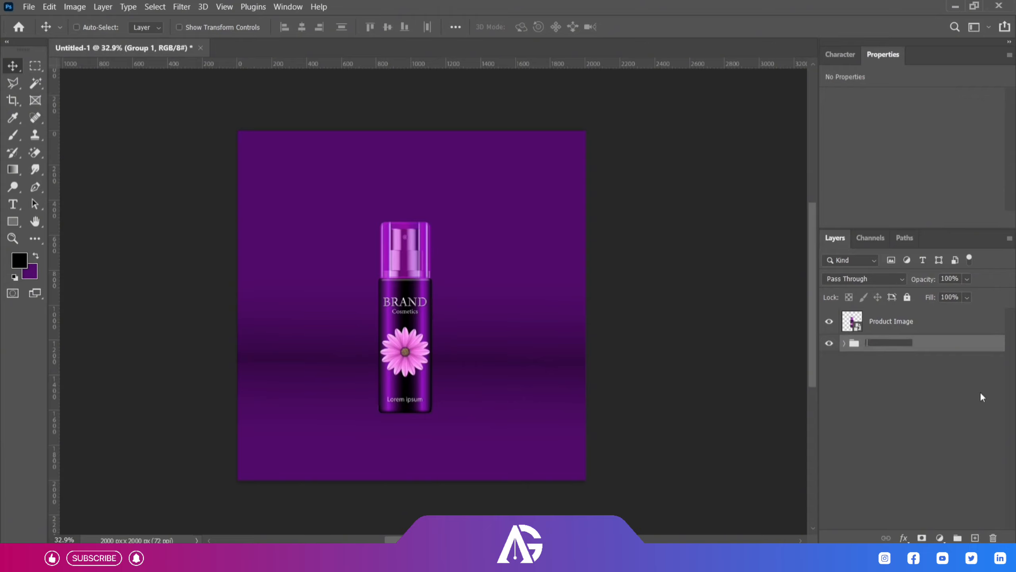
{"action": "type", "text": "b"}
{"action": "key", "text": "Return"}
{"action": "double_click", "coordinate": [872, 342]}
{"action": "type", "text": "Background"}
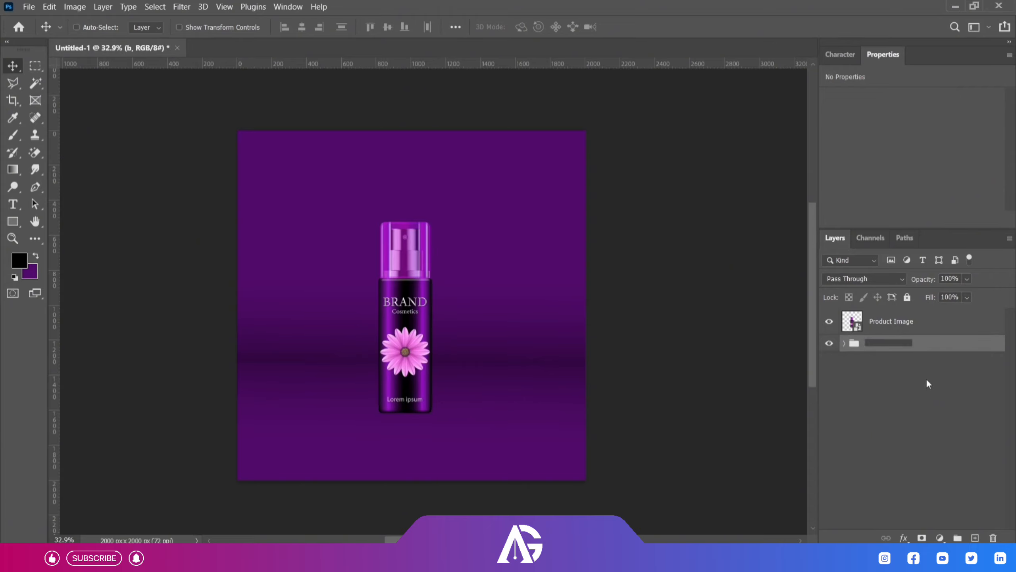
{"action": "key", "text": "Return"}
Create a layer beneath Product Image and paint one soft black spot under the bottle with a 600 px brush.
{"action": "left_click", "coordinate": [900, 325]}
{"action": "key", "text": "ctrl+shift+alt+n"}
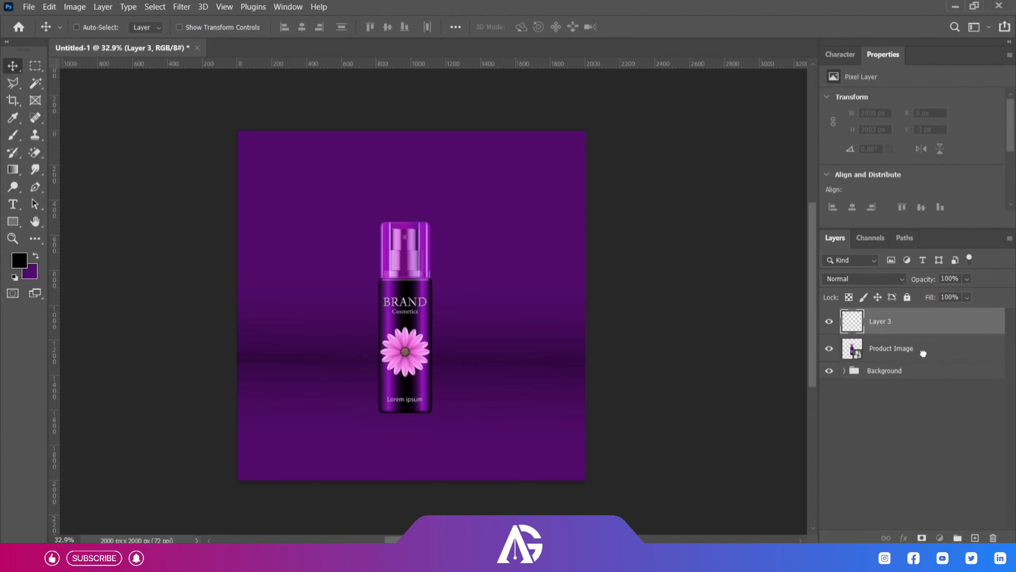
{"action": "key", "text": "ctrl+bracketleft"}
{"action": "key", "text": "b"}
{"action": "left_click", "coordinate": [96, 27]}
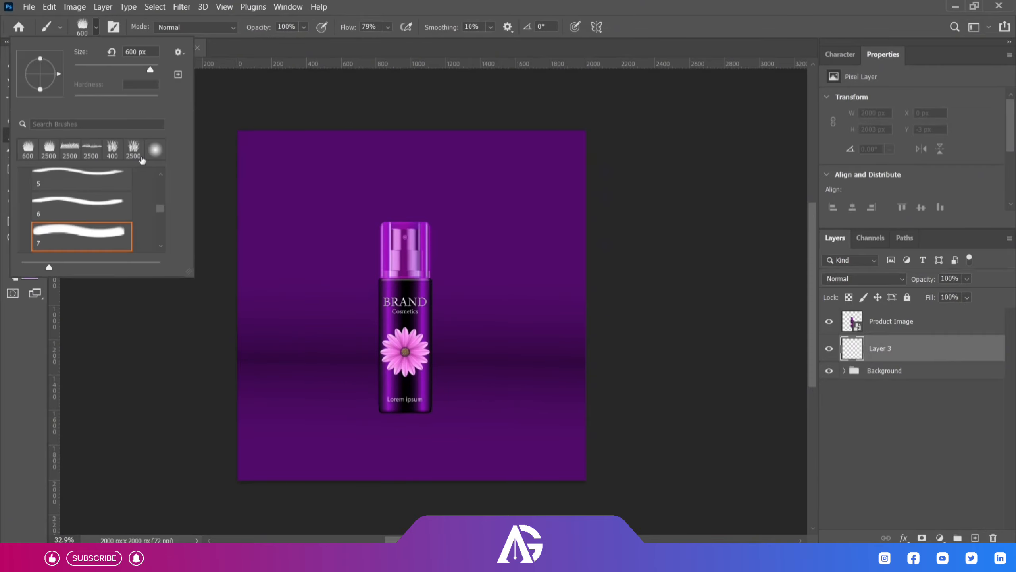
{"action": "double_click", "coordinate": [80, 236]}
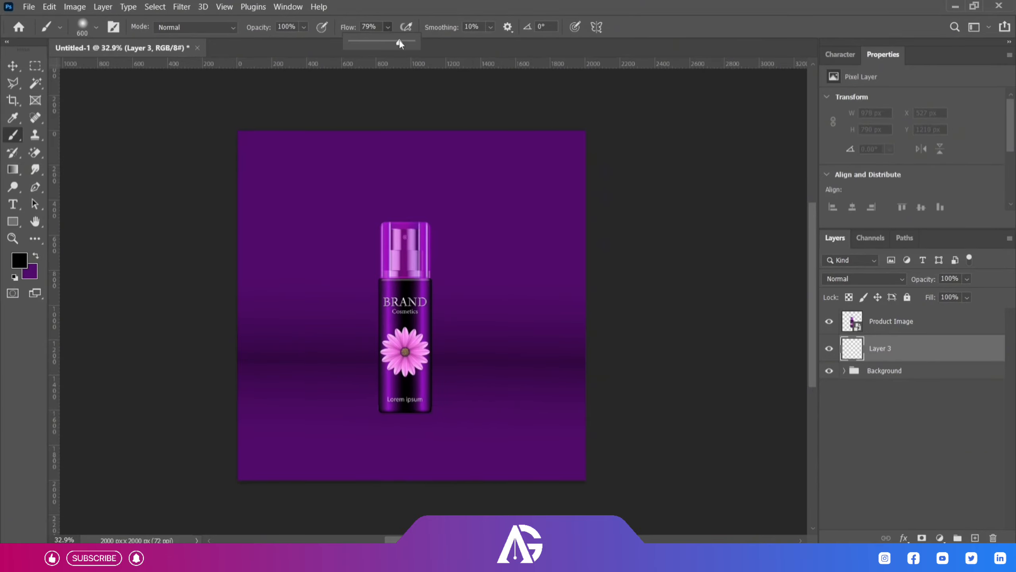
{"action": "left_click", "coordinate": [402, 418]}
Transform the black spot into a flat shadow at the bottle's base, about 134% wide and 19% high.
{"action": "left_click", "coordinate": [16, 66]}
{"action": "key", "text": "ctrl+t"}
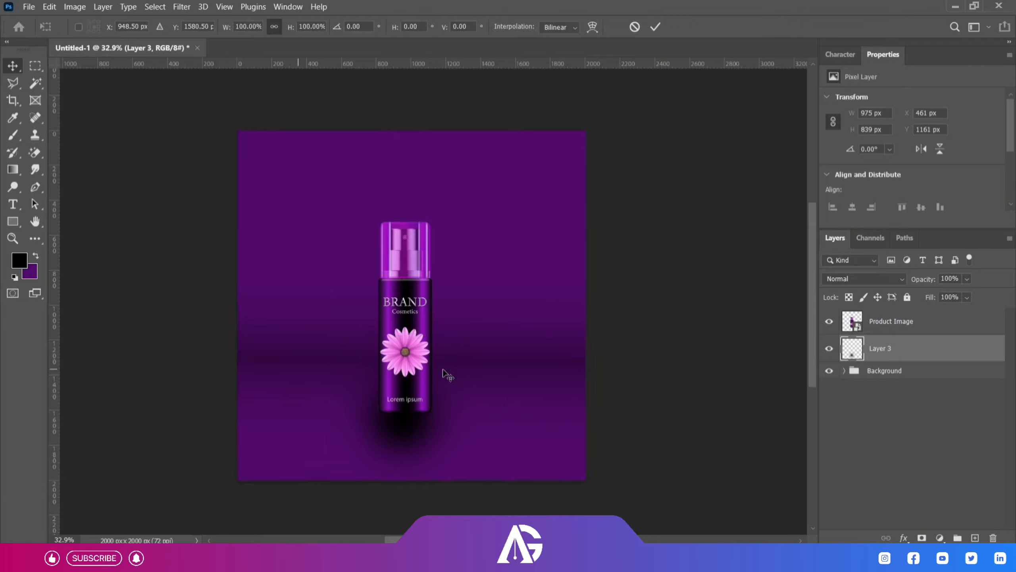
{"action": "left_click_drag", "start_coordinate": [401, 331], "coordinate": [402, 384]}
{"action": "left_click_drag", "start_coordinate": [489, 409], "coordinate": [520, 409]}
{"action": "scroll", "coordinate": [408, 425], "scroll_direction": "up", "scroll_amount": 5}
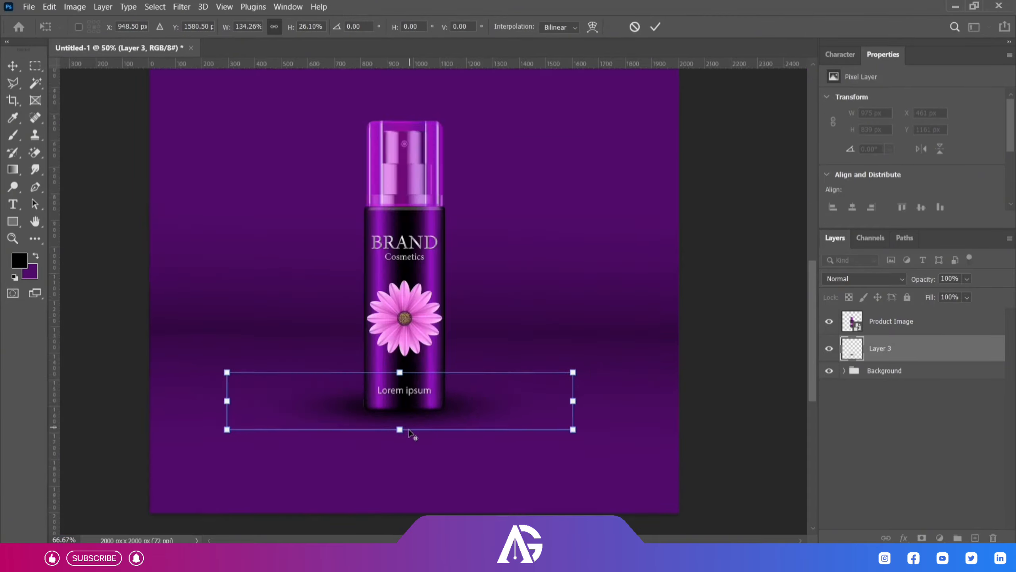
{"action": "left_click_drag", "start_coordinate": [373, 202], "coordinate": [374, 232]}
{"action": "left_click_drag", "start_coordinate": [575, 324], "coordinate": [578, 335]}
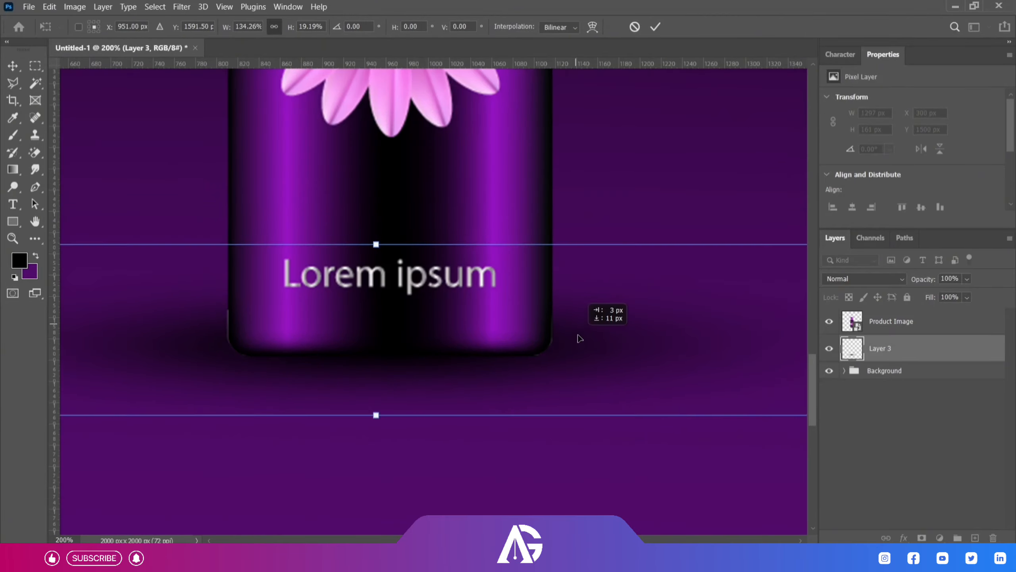
{"action": "left_click", "coordinate": [657, 27]}
{"action": "scroll", "coordinate": [465, 364], "scroll_direction": "down", "scroll_amount": 5}
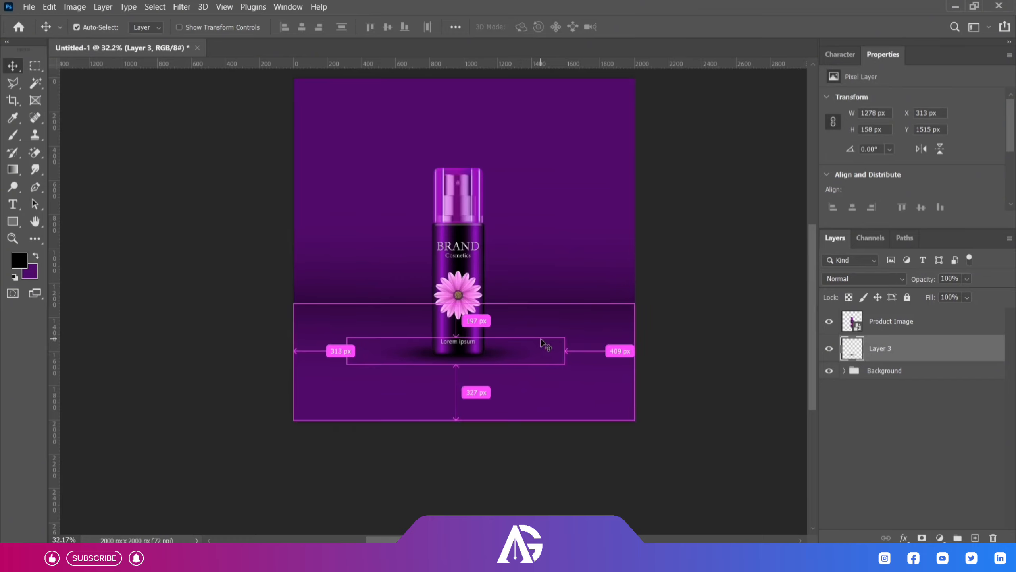
Narrow the flat shadow to about 84% of its width and duplicate its layer.
{"action": "key", "text": "ctrl+t"}
{"action": "left_click_drag", "start_coordinate": [566, 350], "coordinate": [547, 349]}
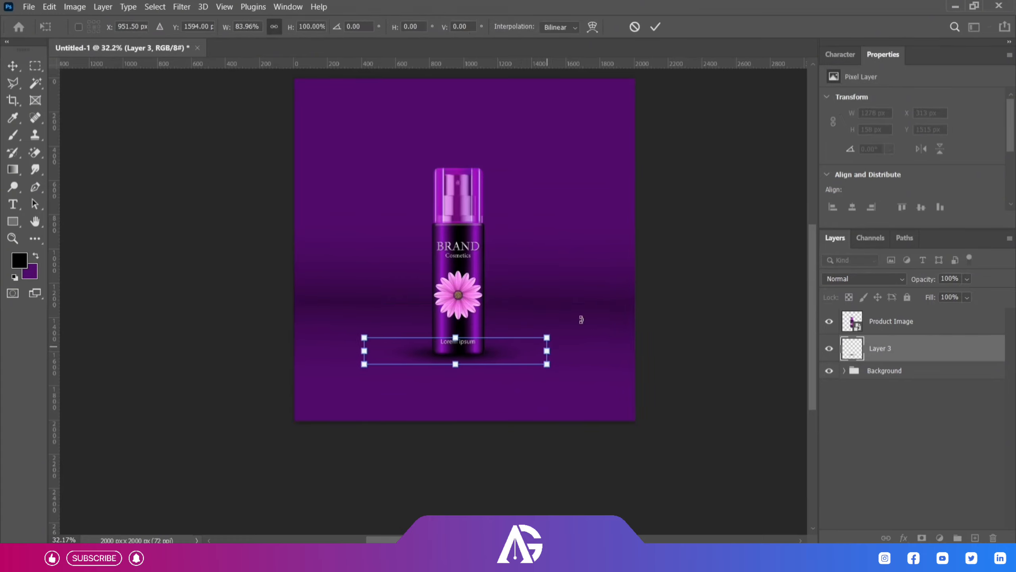
{"action": "key", "text": "Return"}
{"action": "key", "text": "ctrl+j"}
Enlarge the original shadow on Layer 3 to about 1564 × 282 px and reduce its opacity to about 42%.
{"action": "left_click", "coordinate": [858, 380]}
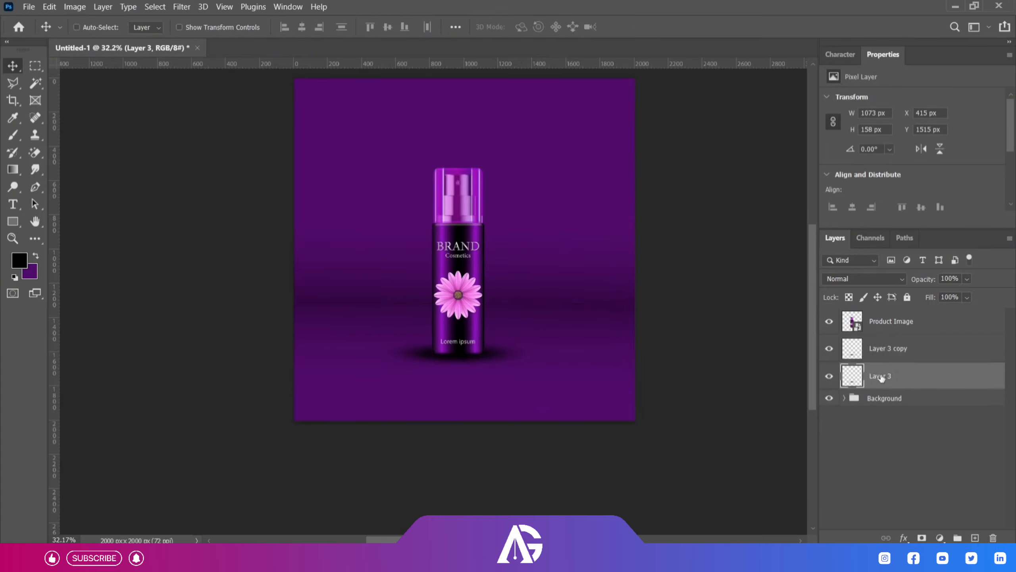
{"action": "key", "text": "ctrl+t"}
{"action": "left_click_drag", "start_coordinate": [548, 349], "coordinate": [590, 350]}
{"action": "left_click_drag", "start_coordinate": [455, 364], "coordinate": [456, 375]}
{"action": "key", "text": "Return"}
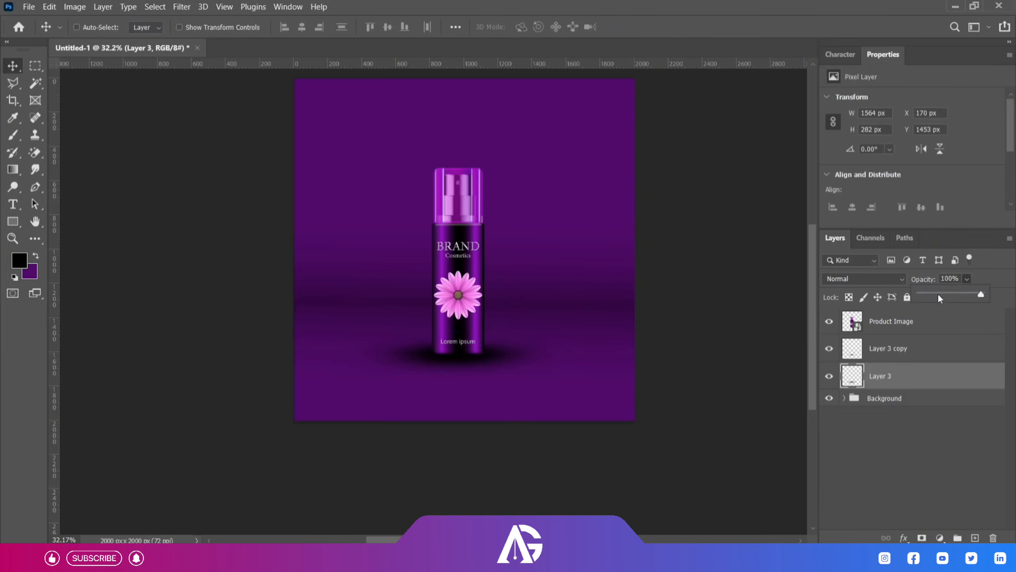
{"action": "left_click_drag", "start_coordinate": [939, 295], "coordinate": [926, 294]}
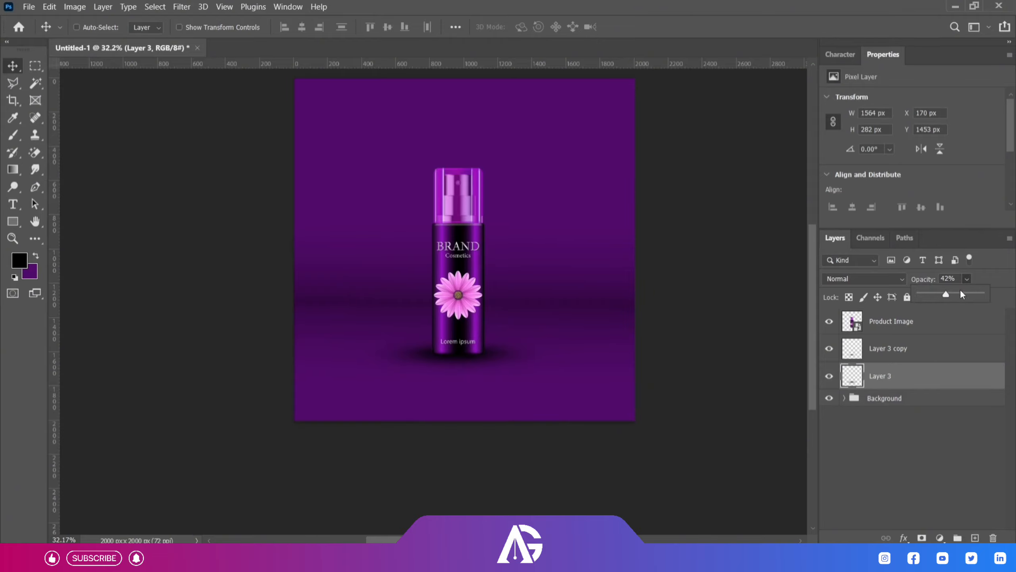
{"action": "left_click", "coordinate": [920, 435]}
Convert the two shadow layers into one smart object named Shadow and adjust its opacity.
{"action": "left_click", "coordinate": [916, 352]}
{"action": "left_click", "coordinate": [917, 376], "text": "shift"}
{"action": "right_click", "coordinate": [917, 375]}
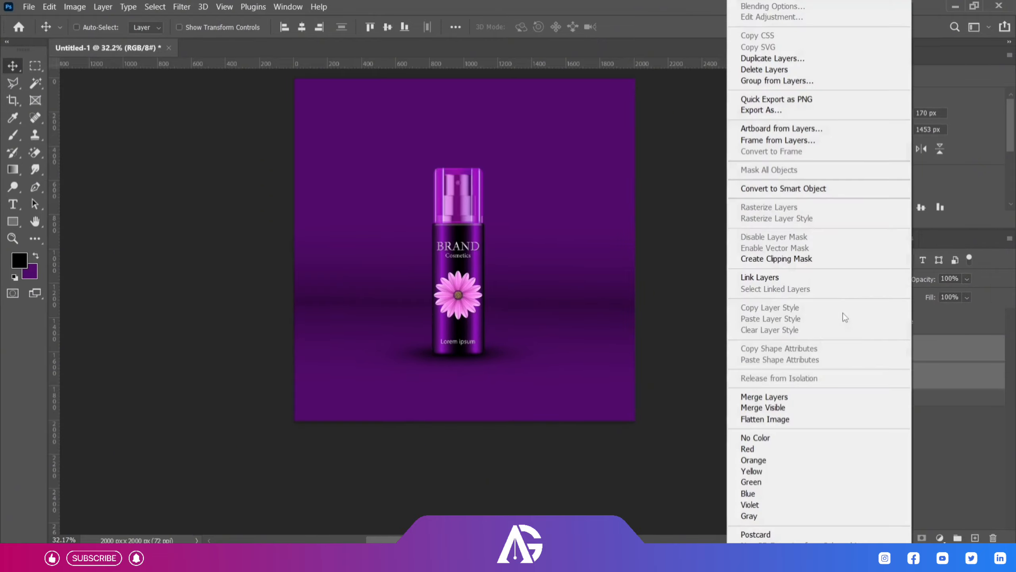
{"action": "left_click", "coordinate": [798, 189]}
{"action": "double_click", "coordinate": [894, 349]}
{"action": "type", "text": "Shadow"}
{"action": "key", "text": "Return"}
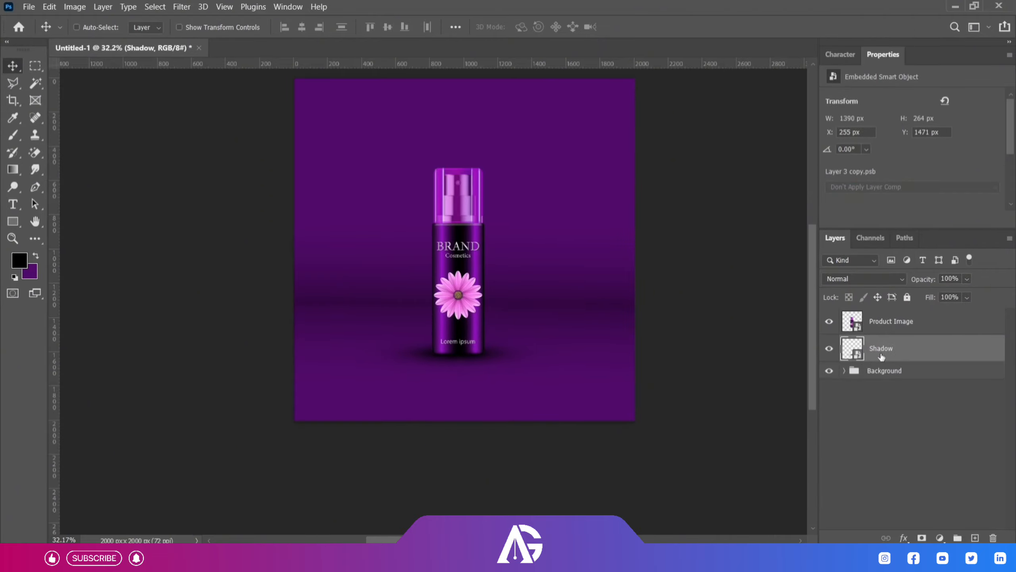
{"action": "left_click", "coordinate": [966, 278]}
{"action": "left_click_drag", "start_coordinate": [959, 293], "coordinate": [965, 294]}
Scale the Product Image and Shadow layers together to about 119% and reposition them on the canvas.
{"action": "left_click", "coordinate": [912, 321]}
{"action": "left_click", "coordinate": [914, 348]}
{"action": "left_click", "coordinate": [932, 324], "text": "shift"}
{"action": "scroll", "coordinate": [517, 299], "scroll_direction": "down", "scroll_amount": 2}
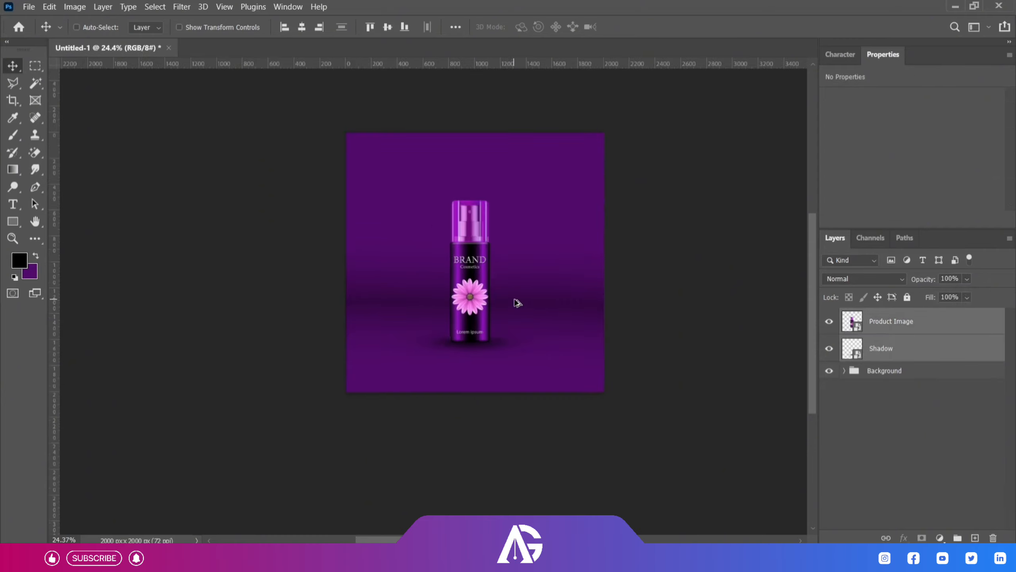
{"action": "key", "text": "ctrl+t"}
{"action": "mouse_move", "coordinate": [567, 200]}
{"action": "left_mouse_down"}
{"action": "mouse_move", "coordinate": [591, 187]}
{"action": "mouse_move", "coordinate": [575, 185]}
{"action": "left_mouse_up"}
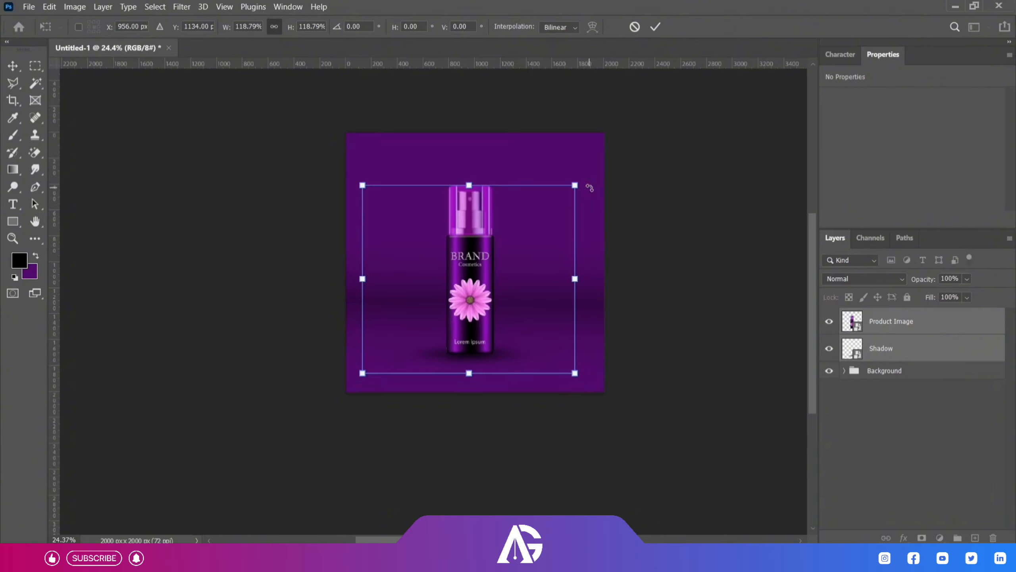
{"action": "left_click_drag", "start_coordinate": [485, 254], "coordinate": [488, 258]}
{"action": "left_click", "coordinate": [655, 27]}
{"action": "scroll", "coordinate": [547, 224], "scroll_direction": "down", "scroll_amount": 3}
{"action": "scroll", "coordinate": [492, 260], "scroll_direction": "up", "scroll_amount": 5}
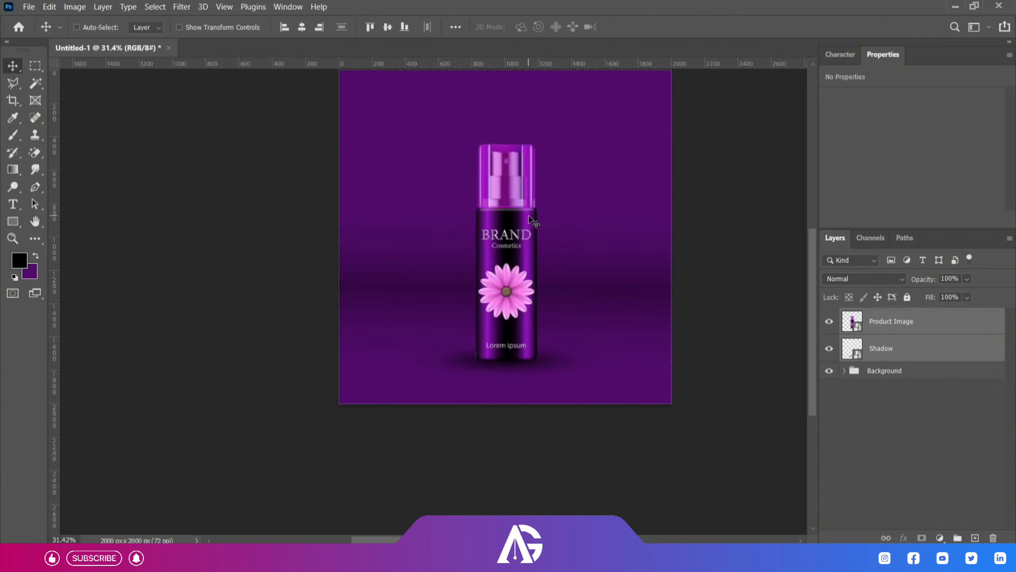
Place the splash image 32.png above Product Image and enlarge it to about 1291 × 660 px over the bottle's lower half.
{"action": "left_click", "coordinate": [872, 326]}
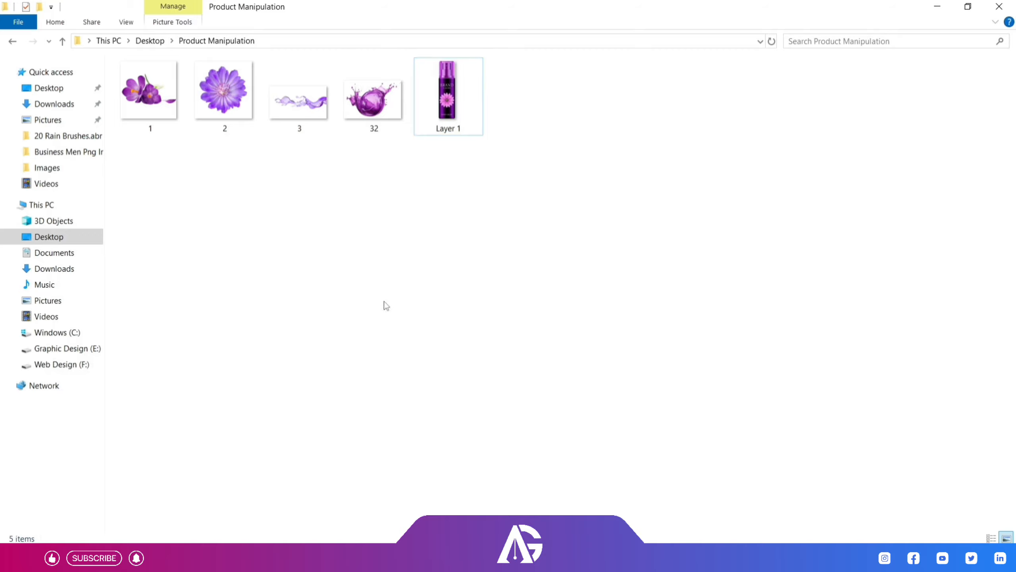
{"action": "left_click", "coordinate": [373, 100]}
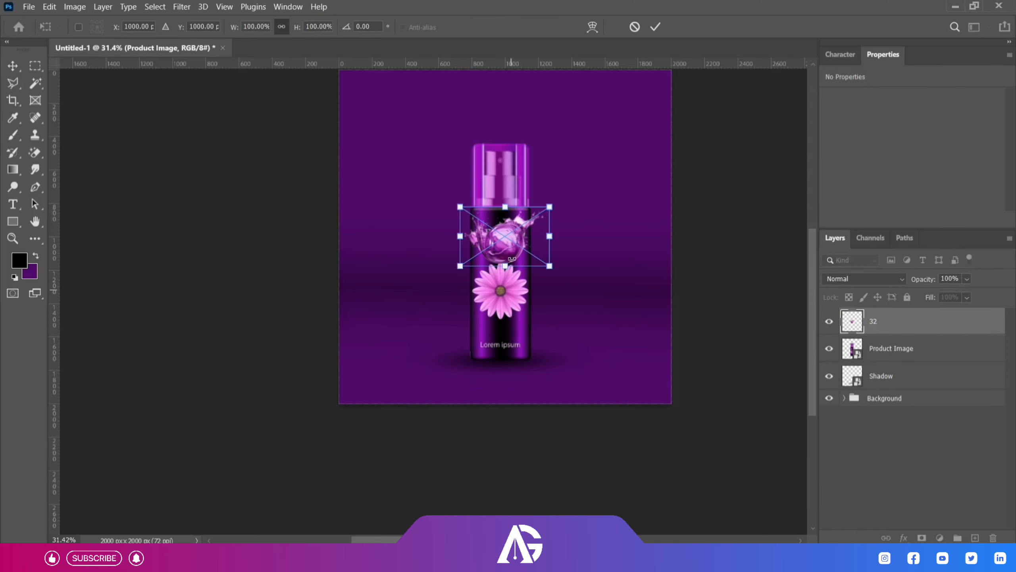
{"action": "left_click_drag", "start_coordinate": [505, 207], "coordinate": [501, 314]}
{"action": "left_click_drag", "start_coordinate": [544, 284], "coordinate": [602, 235]}
{"action": "left_click_drag", "start_coordinate": [520, 308], "coordinate": [533, 300]}
{"action": "key", "text": "Return"}
{"action": "scroll", "coordinate": [534, 300], "scroll_direction": "up", "scroll_amount": 3}
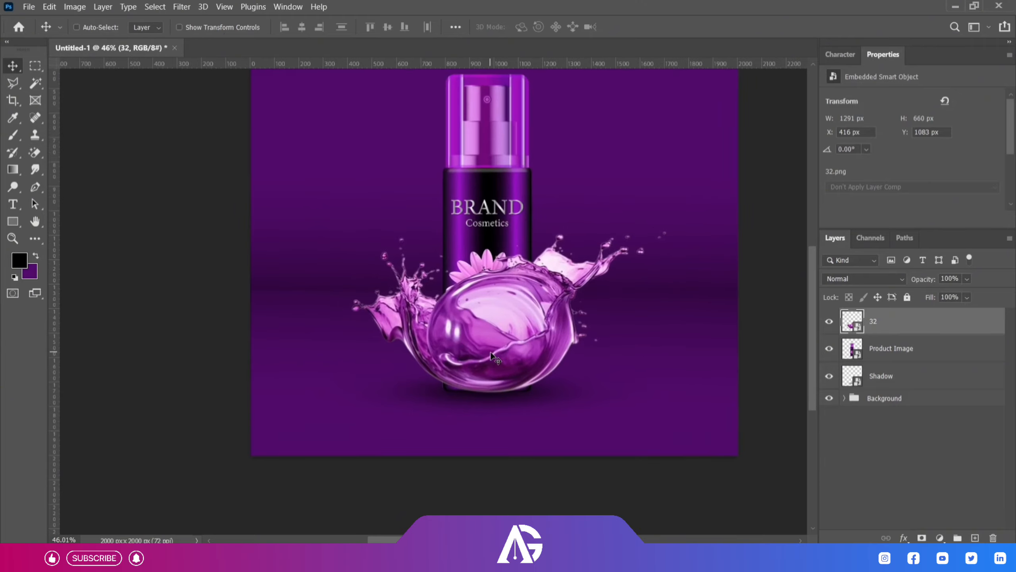
Add a mask to splash layer 32 and fill the bottle's outline with black to hide the splash in front of it.
{"action": "left_click", "coordinate": [921, 537]}
{"action": "key", "text": "b"}
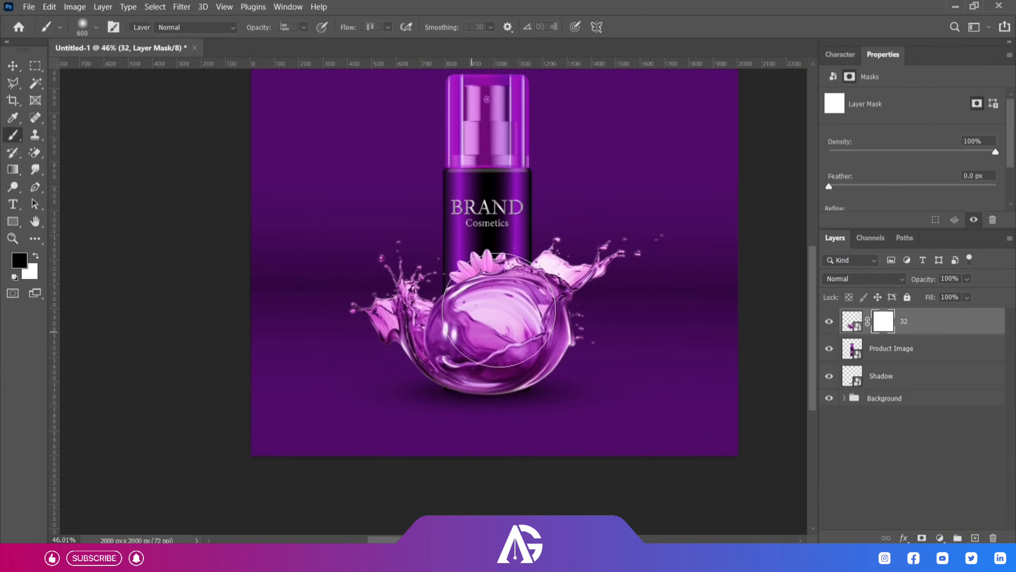
{"action": "left_click_drag", "start_coordinate": [490, 308], "coordinate": [492, 407]}
{"action": "key", "text": "ctrl+z"}
{"action": "left_click", "coordinate": [850, 348], "text": "ctrl"}
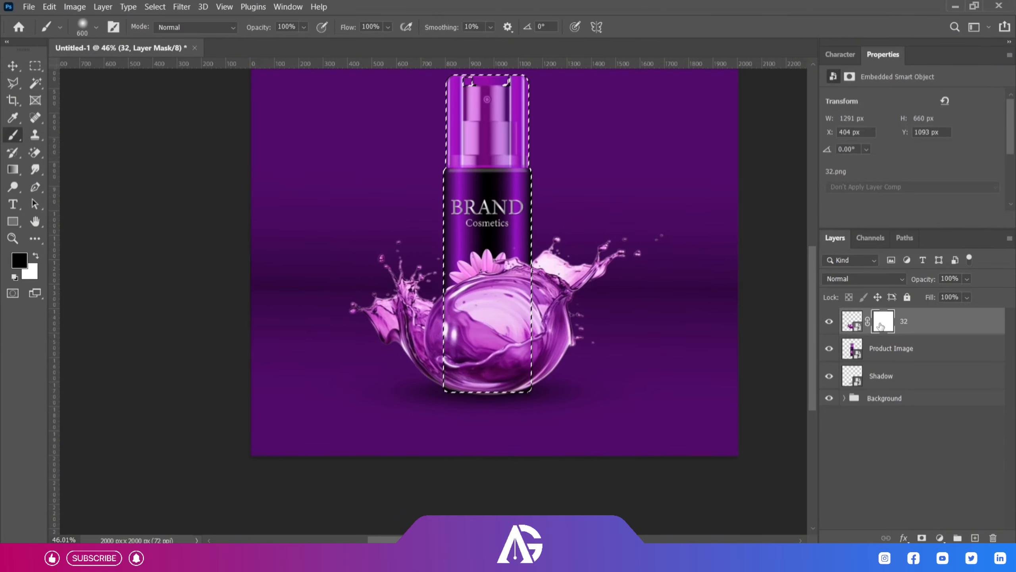
{"action": "left_click", "coordinate": [880, 326]}
{"action": "key", "text": "alt+BackSpace"}
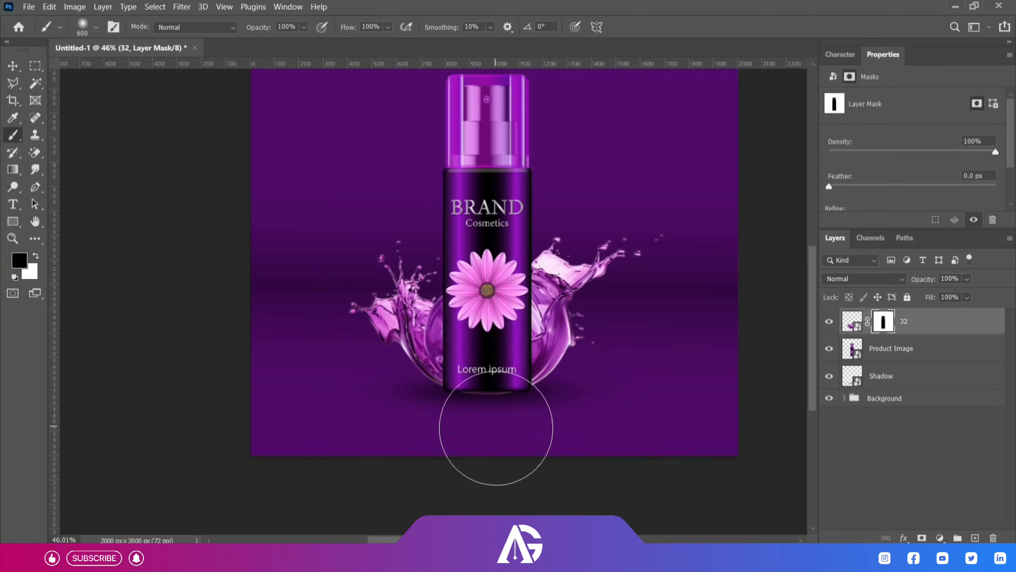
{"action": "key", "text": "ctrl+d"}
{"action": "key", "text": "ctrl+minus"}
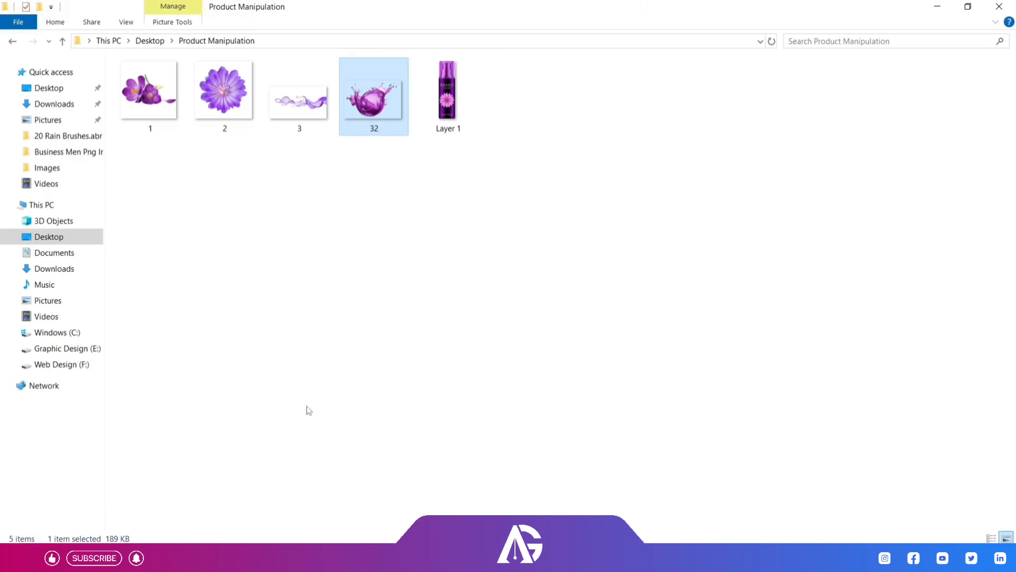
Place the splash image 3.png on top, rotated 63.40° and sized about 694 × 1195 px, sweeping across the bottle's lower front.
{"action": "left_click_drag", "start_coordinate": [299, 100], "coordinate": [438, 451]}
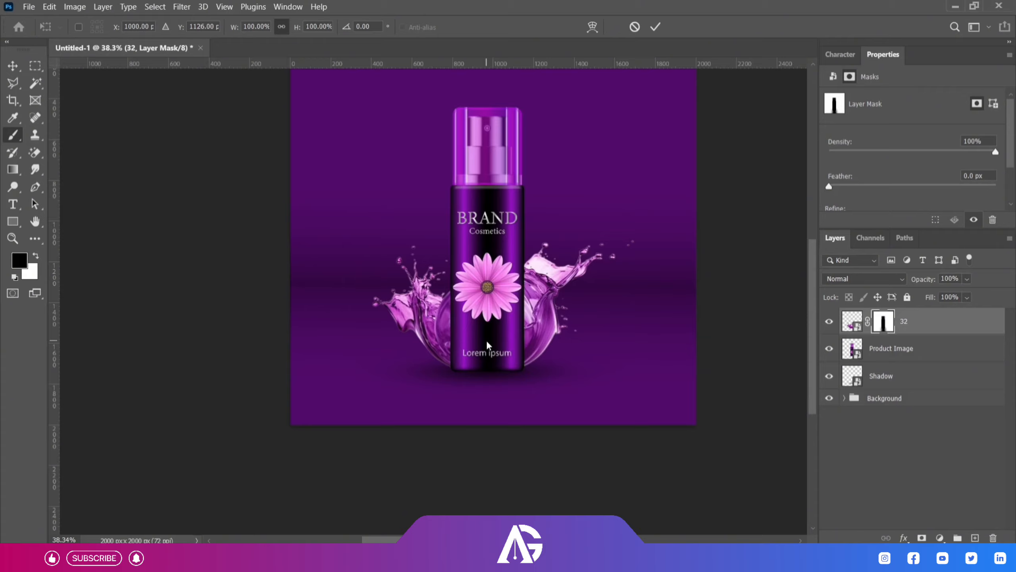
{"action": "left_click_drag", "start_coordinate": [560, 224], "coordinate": [614, 280]}
{"action": "left_click_drag", "start_coordinate": [630, 281], "coordinate": [606, 329]}
{"action": "left_click_drag", "start_coordinate": [516, 314], "coordinate": [493, 339]}
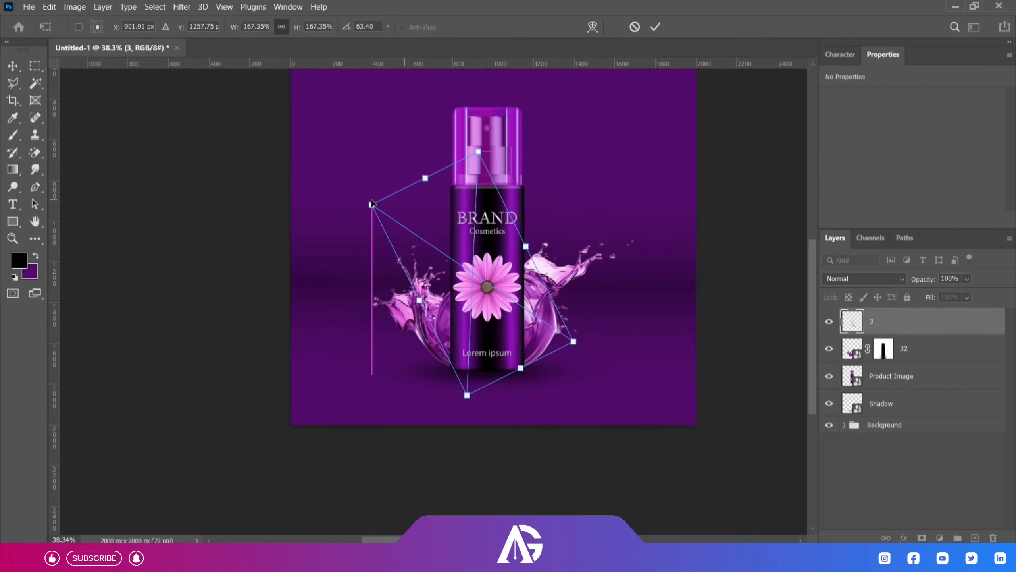
{"action": "left_click_drag", "start_coordinate": [478, 150], "coordinate": [515, 86]}
{"action": "left_click_drag", "start_coordinate": [481, 223], "coordinate": [450, 225]}
{"action": "left_click_drag", "start_coordinate": [570, 337], "coordinate": [583, 346]}
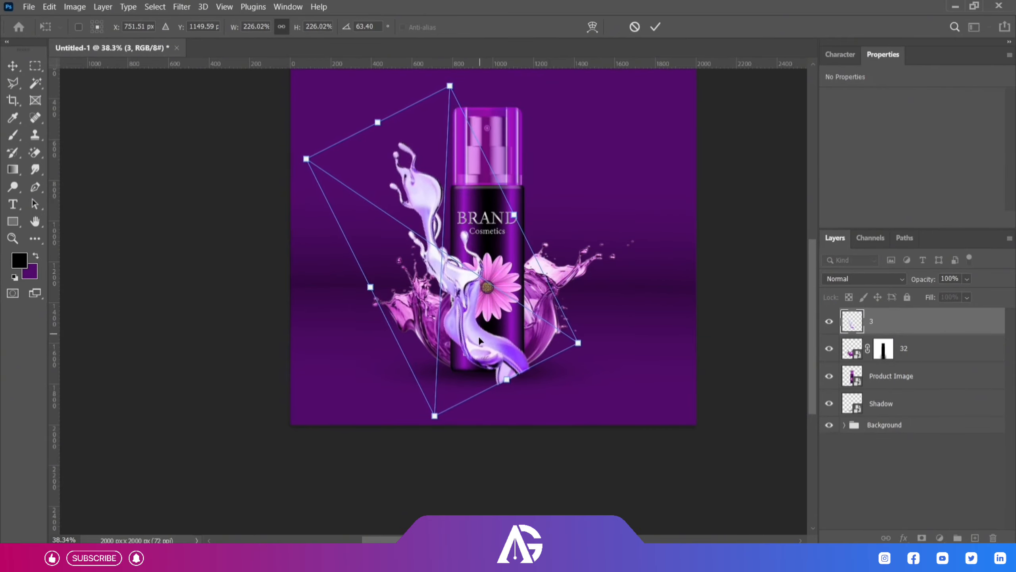
{"action": "left_click_drag", "start_coordinate": [480, 338], "coordinate": [480, 333]}
{"action": "key", "text": "Return"}
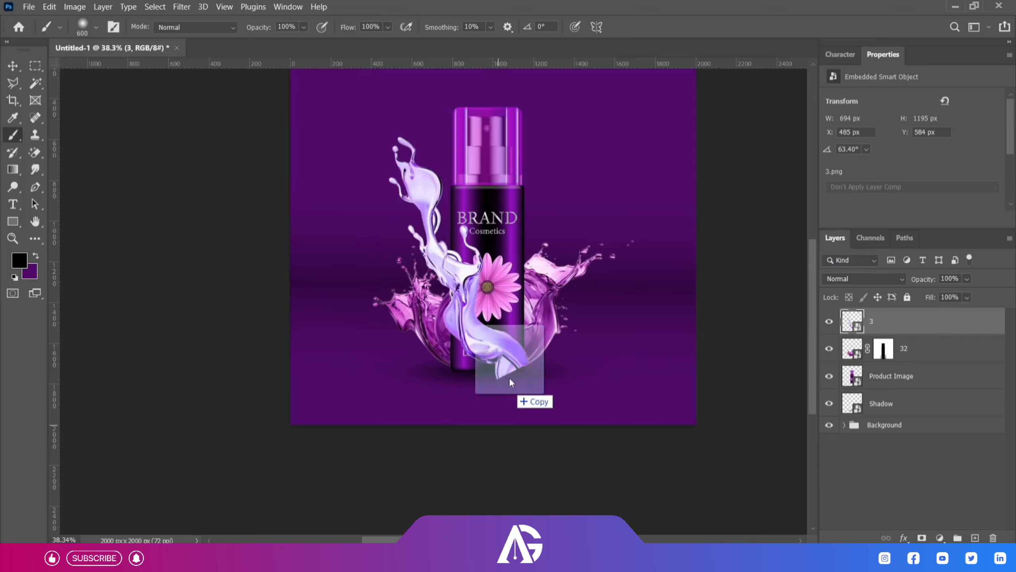
Place the water splash image splash 1.png around the bottle's base, scaled to about 1110 × 697 px.
{"action": "left_click_drag", "start_coordinate": [511, 390], "coordinate": [614, 335]}
{"action": "left_click_drag", "start_coordinate": [525, 289], "coordinate": [524, 357]}
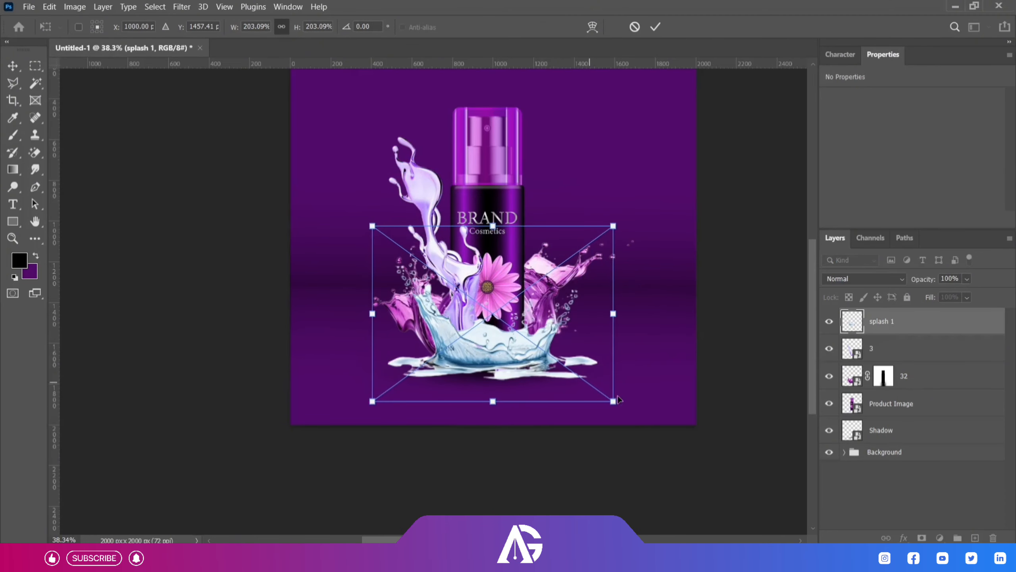
{"action": "left_click_drag", "start_coordinate": [614, 402], "coordinate": [623, 408]}
{"action": "key", "text": "Return"}
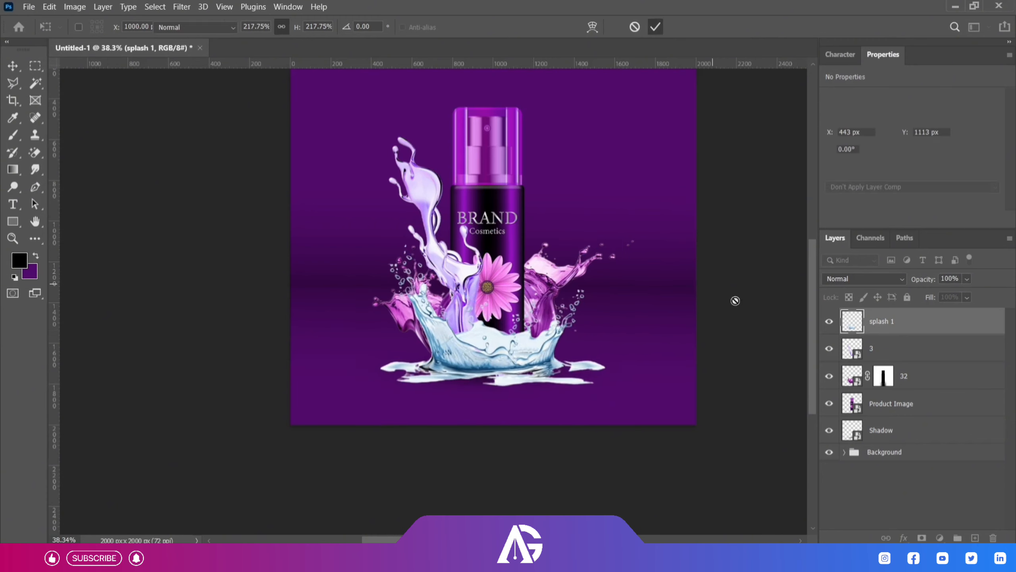
{"action": "key", "text": "b"}
{"action": "left_click", "coordinate": [923, 376]}
{"action": "key", "text": "ctrl+t"}
{"action": "left_click_drag", "start_coordinate": [631, 229], "coordinate": [662, 212]}
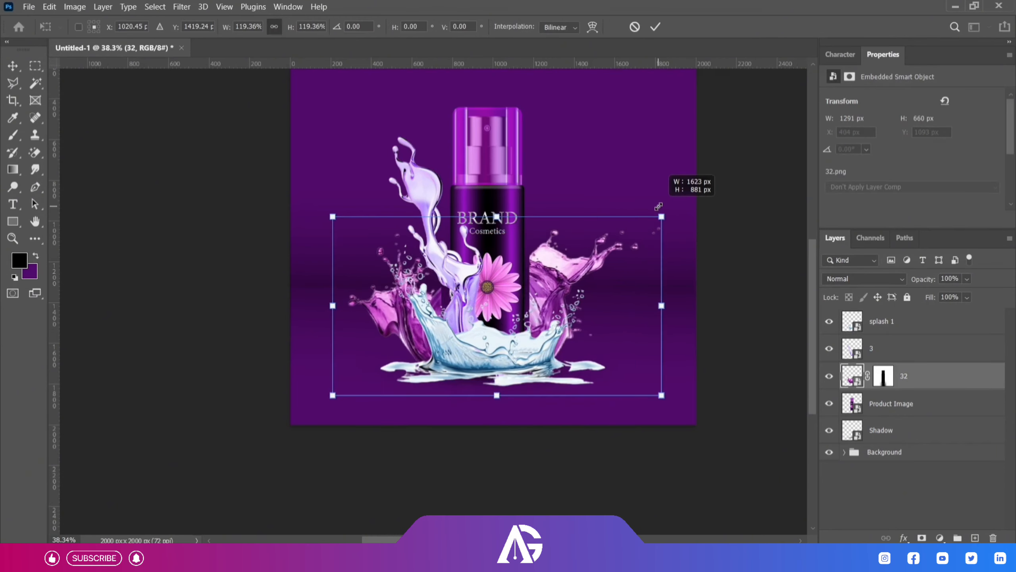
{"action": "left_click", "coordinate": [655, 28]}
Delete splash layer 32 and put splash 1 behind the bottle, below Product Image, at about X 416, Y 1121 px.
{"action": "key", "text": "Delete"}
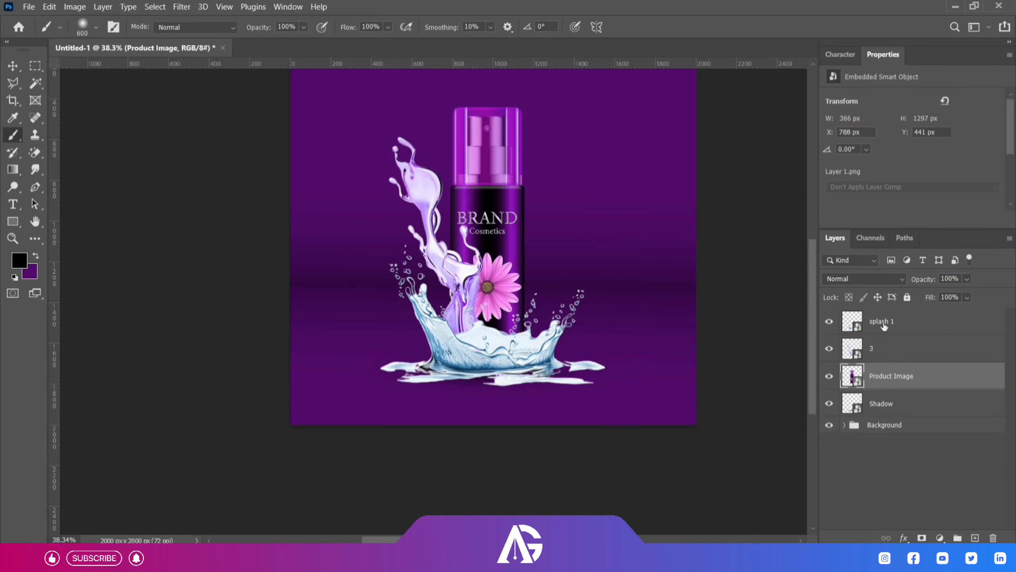
{"action": "left_click_drag", "start_coordinate": [884, 326], "coordinate": [879, 394]}
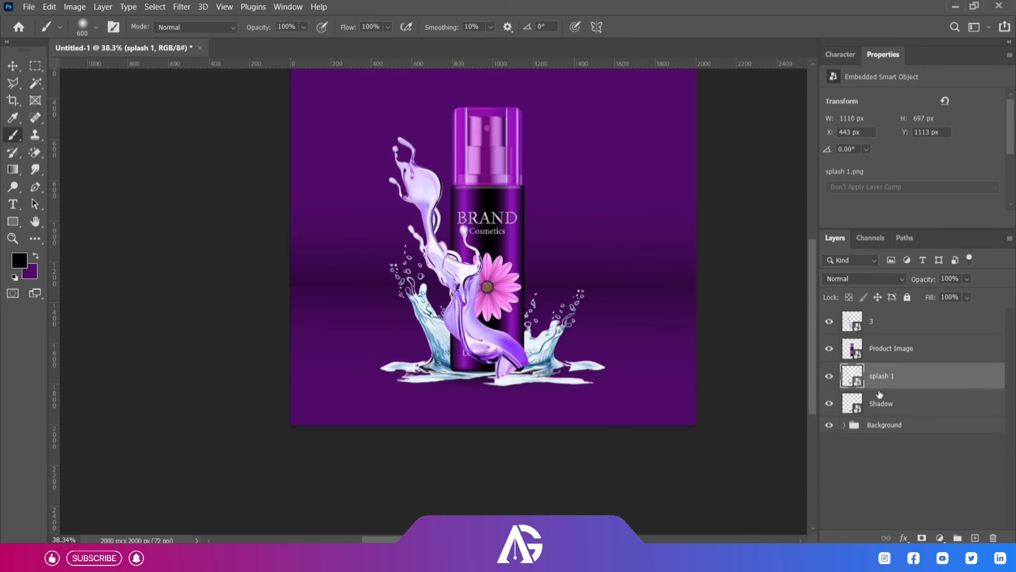
{"action": "left_click", "coordinate": [10, 63]}
{"action": "left_click_drag", "start_coordinate": [416, 295], "coordinate": [406, 298]}
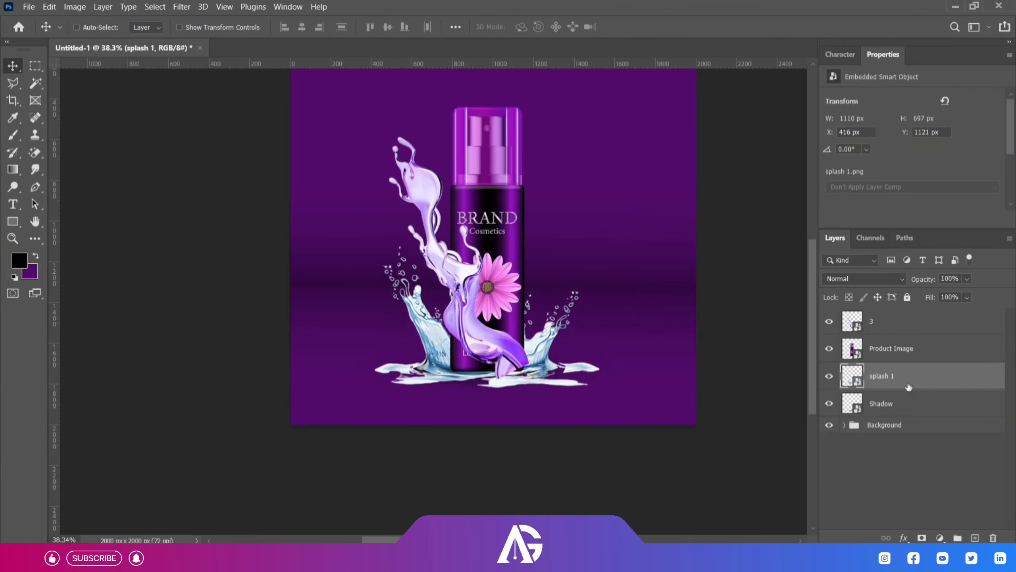
Add a mask to Product Image, hide the bottle's base with a 600 px black brush and refine it with 150 px white.
{"action": "left_click", "coordinate": [877, 356]}
{"action": "left_click", "coordinate": [922, 537]}
{"action": "scroll", "coordinate": [472, 327], "scroll_direction": "up", "scroll_amount": 5}
{"action": "key", "text": "b"}
{"action": "mouse_move", "coordinate": [422, 389]}
{"action": "left_mouse_down"}
{"action": "mouse_move", "coordinate": [418, 439]}
{"action": "mouse_move", "coordinate": [367, 380]}
{"action": "mouse_move", "coordinate": [484, 477]}
{"action": "mouse_move", "coordinate": [504, 478]}
{"action": "left_mouse_up"}
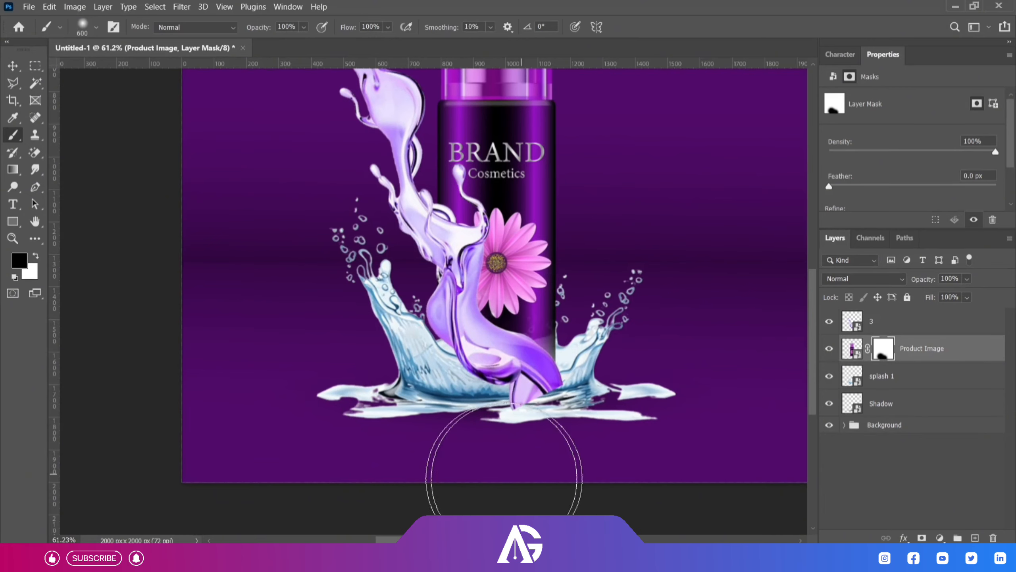
{"action": "key", "text": "bracketleft"}
{"action": "key", "text": "bracketleft"}
{"action": "key", "text": "bracketleft"}
{"action": "key", "text": "bracketleft"}
{"action": "key", "text": "bracketleft"}
{"action": "key", "text": "bracketleft"}
{"action": "key", "text": "x"}
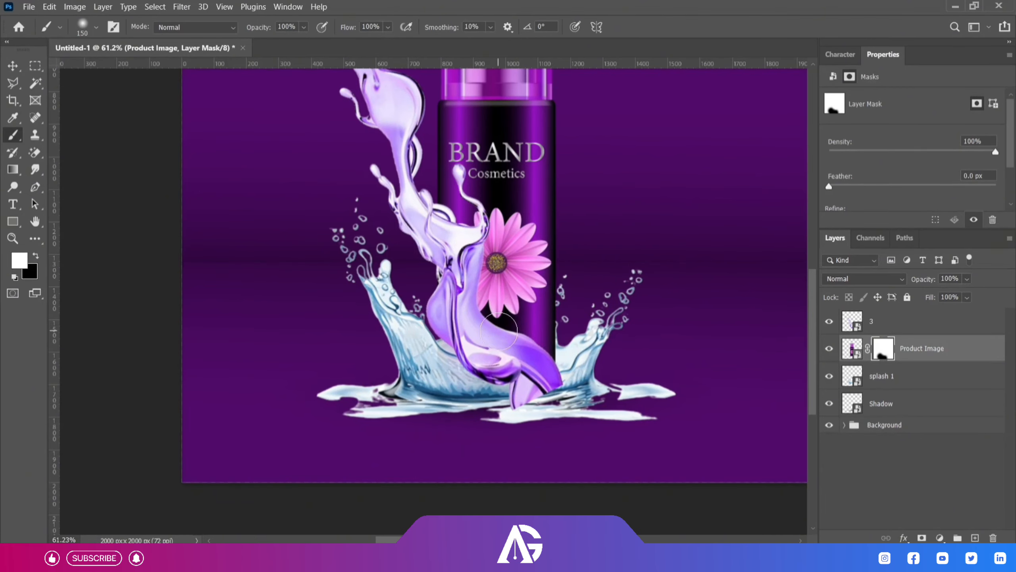
{"action": "key", "text": "v"}
{"action": "scroll", "coordinate": [475, 415], "scroll_direction": "down", "scroll_amount": 7}
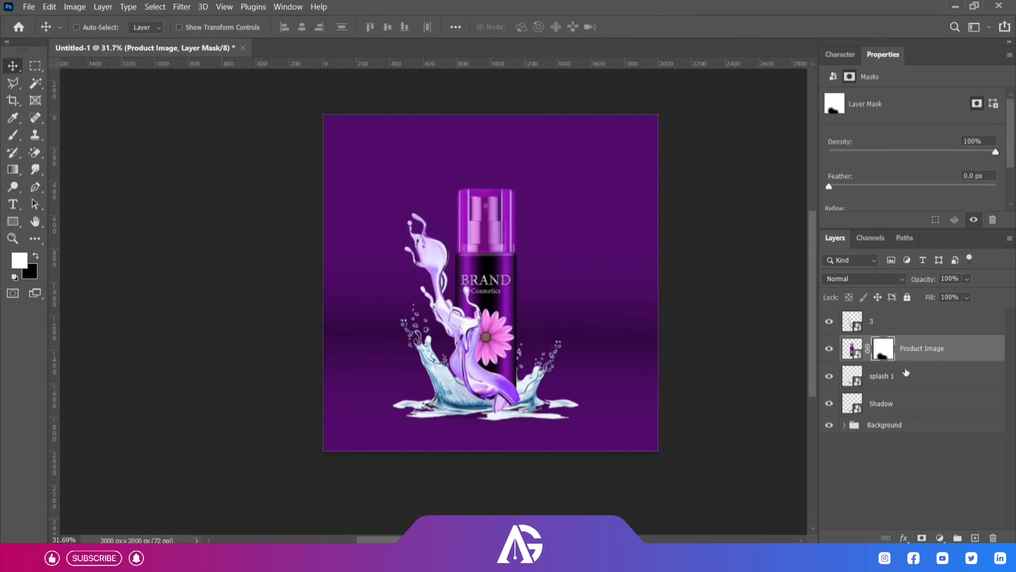
{"action": "left_click", "coordinate": [900, 378]}
{"action": "left_click_drag", "start_coordinate": [894, 403], "coordinate": [897, 366]}
{"action": "left_click", "coordinate": [897, 356]}
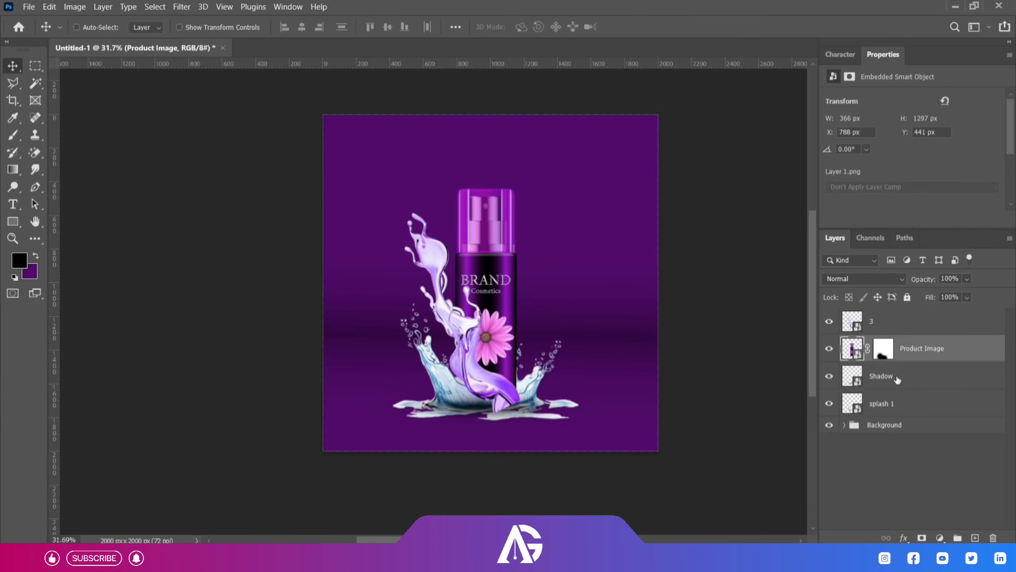
{"action": "left_click_drag", "start_coordinate": [894, 403], "coordinate": [895, 365]}
Clip a Hue/Saturation adjustment to splash 1 with Hue +77, Saturation +25 and Lightness -6.
{"action": "left_click", "coordinate": [939, 538]}
{"action": "left_click", "coordinate": [949, 428]}
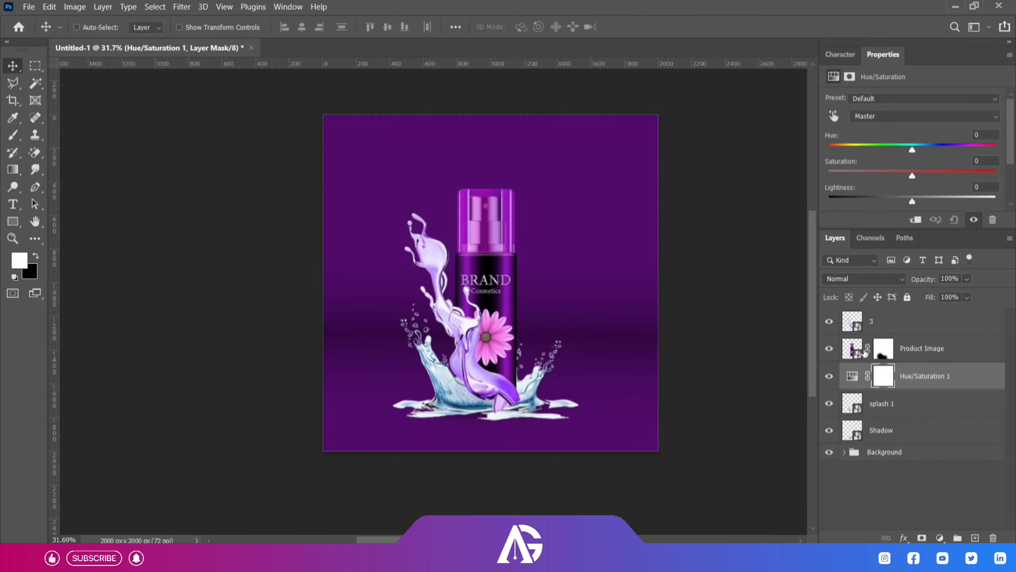
{"action": "left_click", "coordinate": [915, 389], "text": "alt"}
{"action": "left_click_drag", "start_coordinate": [912, 150], "coordinate": [961, 152]}
{"action": "left_click_drag", "start_coordinate": [912, 176], "coordinate": [907, 201]}
{"action": "left_click_drag", "start_coordinate": [961, 151], "coordinate": [962, 150]}
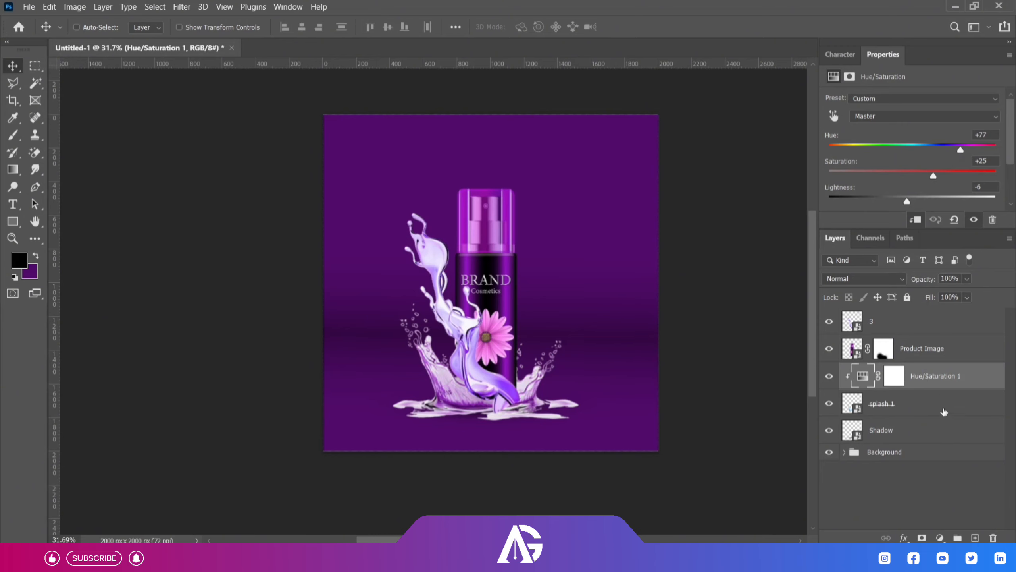
Clip a Color Balance adjustment to splash 1 with midtones Cyan–Red +39, Magenta–Green -22 and Yellow–Blue +25.
{"action": "left_click", "coordinate": [924, 379]}
{"action": "left_click", "coordinate": [940, 538]}
{"action": "left_click", "coordinate": [940, 428]}
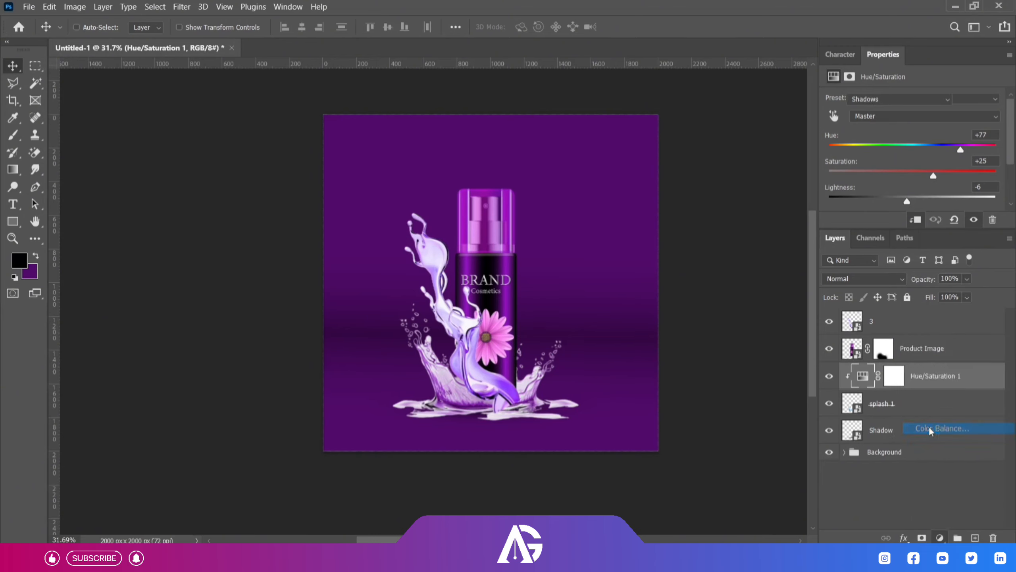
{"action": "left_click_drag", "start_coordinate": [895, 151], "coordinate": [911, 173]}
{"action": "left_click_drag", "start_coordinate": [895, 128], "coordinate": [917, 129]}
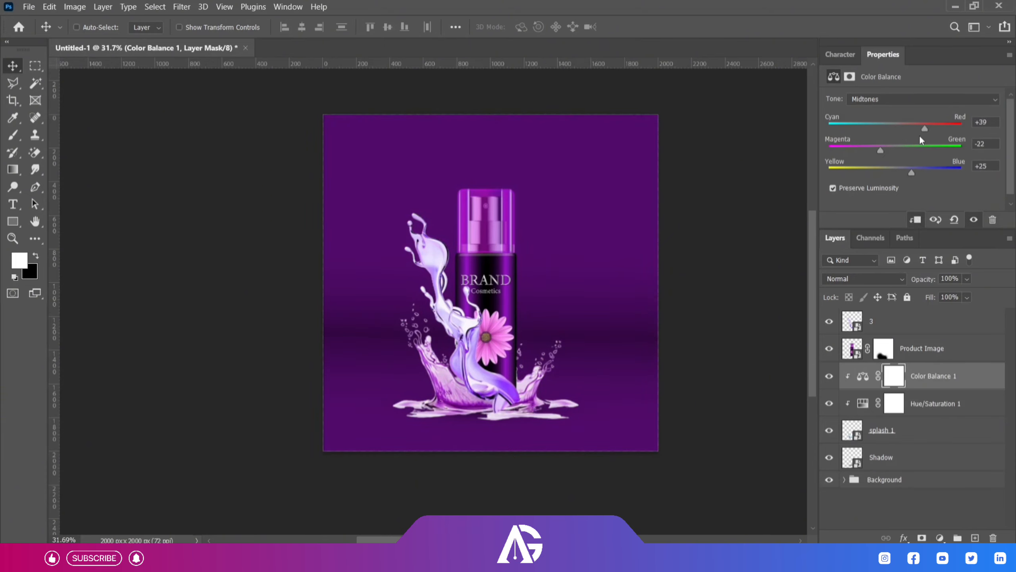
Clip a Hue/Saturation adjustment to splash layer 3 with Hue +21 and Saturation -3.
{"action": "left_click", "coordinate": [920, 322]}
{"action": "left_click", "coordinate": [939, 538]}
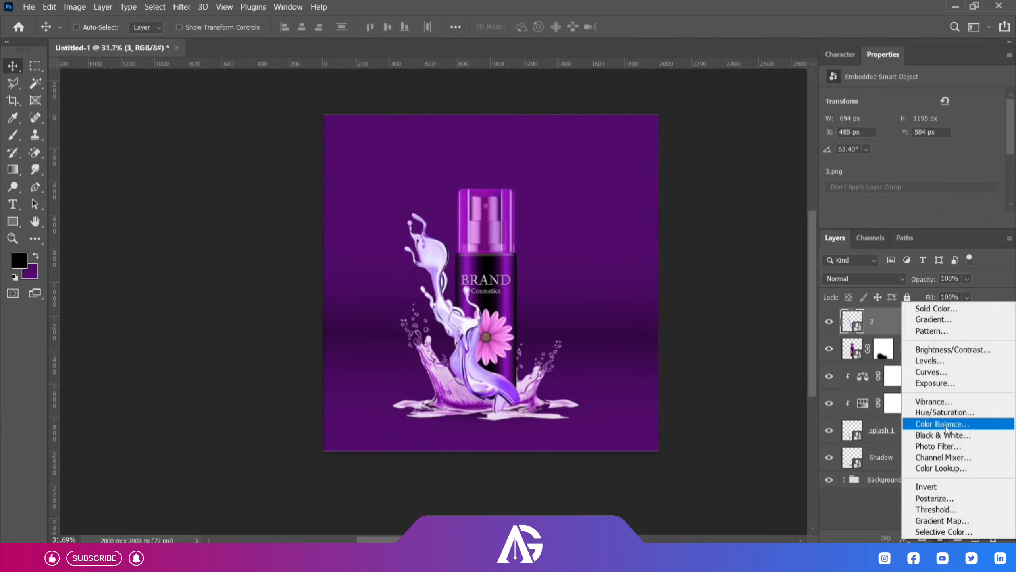
{"action": "left_click", "coordinate": [936, 341]}
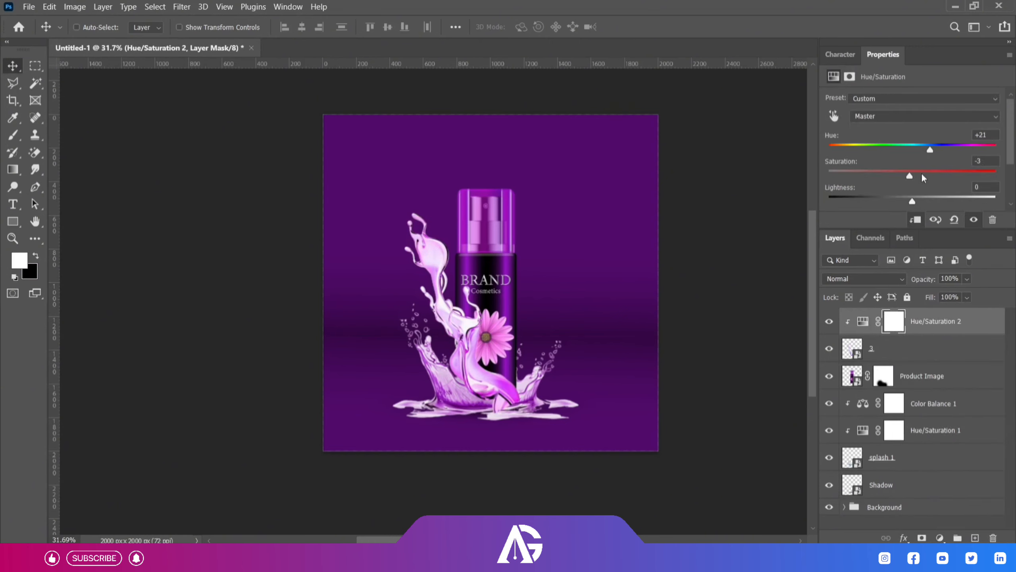
Clip a Color Balance adjustment of Cyan–Red +5 and Magenta–Green +5 to layer 3, and fine-tune its Hue/Saturation adjustment.
{"action": "left_click", "coordinate": [939, 537]}
{"action": "left_click", "coordinate": [932, 427]}
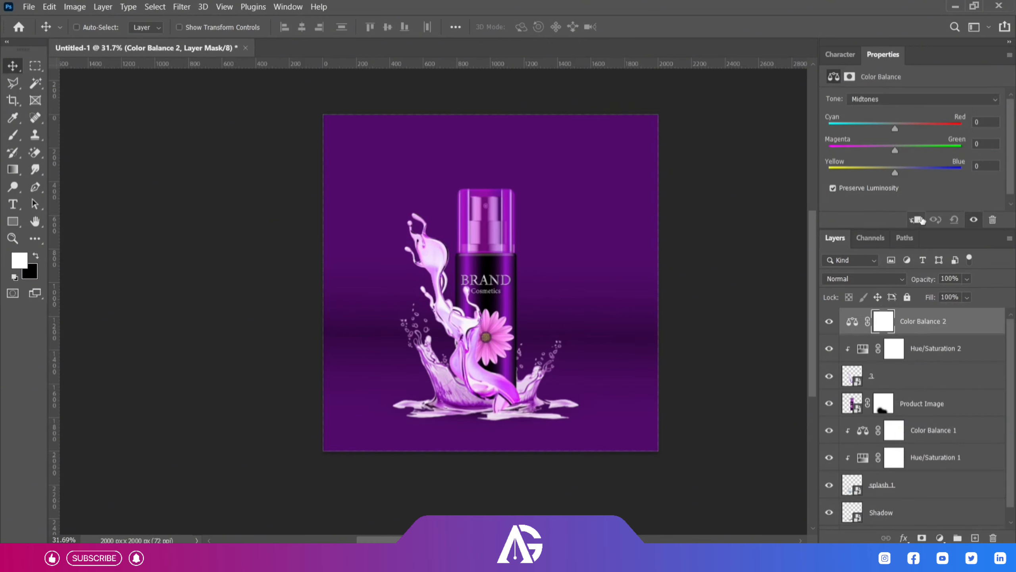
{"action": "left_click_drag", "start_coordinate": [872, 151], "coordinate": [921, 127]}
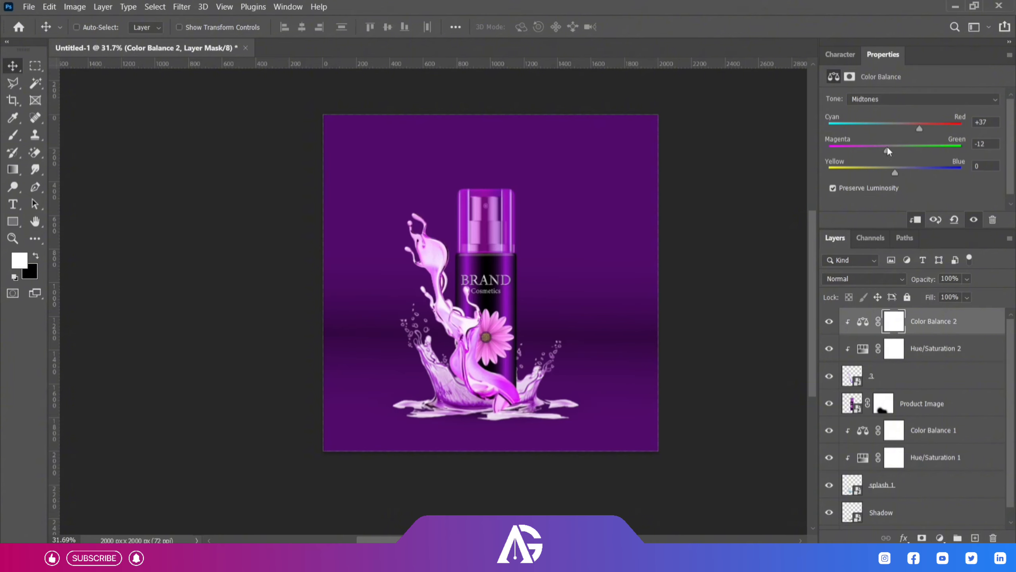
{"action": "left_click", "coordinate": [885, 351]}
{"action": "left_click_drag", "start_coordinate": [930, 152], "coordinate": [905, 204]}
Convert layer 3 and its Hue/Saturation 2 and Color Balance 2 adjustments into one smart object.
{"action": "left_click", "coordinate": [936, 325]}
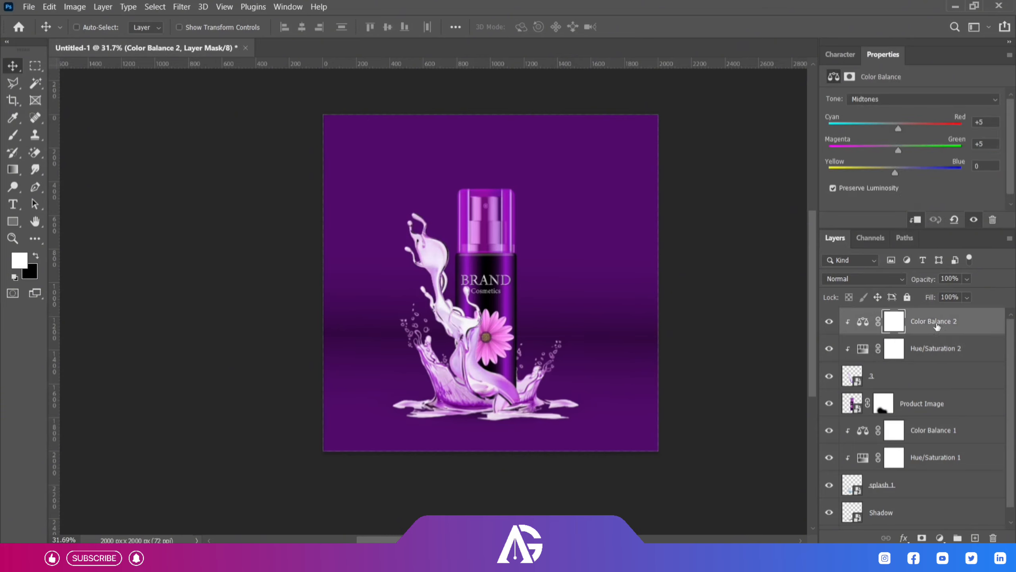
{"action": "left_click", "coordinate": [906, 384], "text": "shift"}
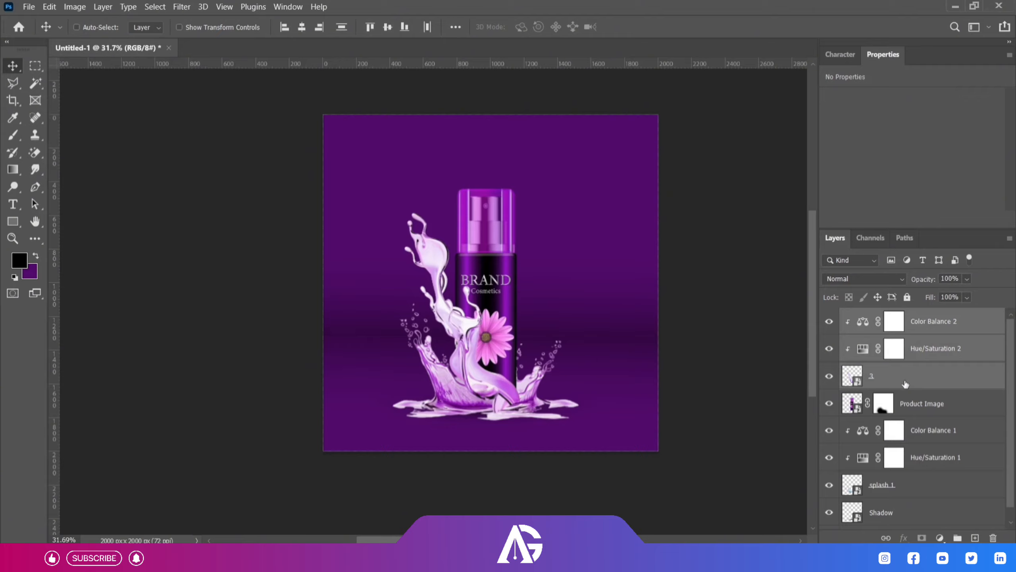
{"action": "right_click", "coordinate": [934, 377]}
{"action": "left_click", "coordinate": [824, 156]}
Convert splash 1 and its Hue/Saturation 1 and Color Balance 1 adjustments into one smart object.
{"action": "left_click", "coordinate": [920, 430]}
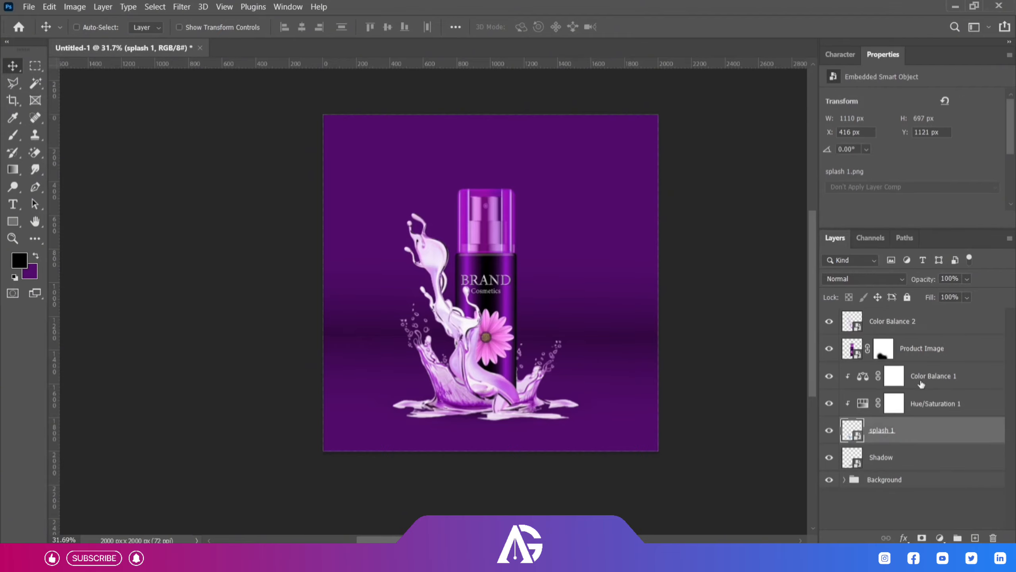
{"action": "left_click", "coordinate": [921, 383], "text": "shift"}
{"action": "right_click", "coordinate": [923, 384]}
{"action": "left_click", "coordinate": [824, 195]}
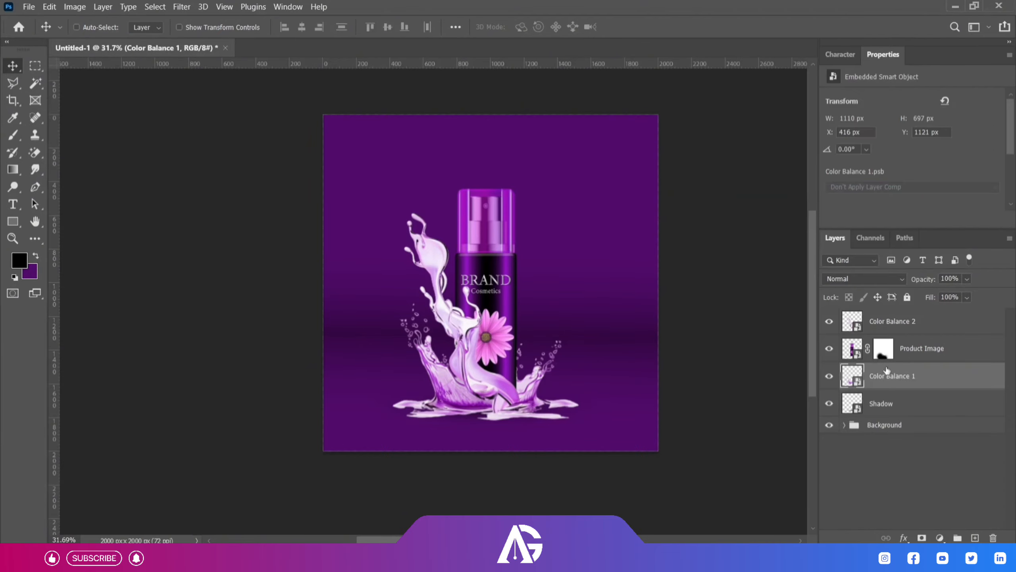
Enlarge the Product Image layer slightly so the bottle stands a little taller.
{"action": "left_click", "coordinate": [919, 352]}
{"action": "key", "text": "ctrl+t"}
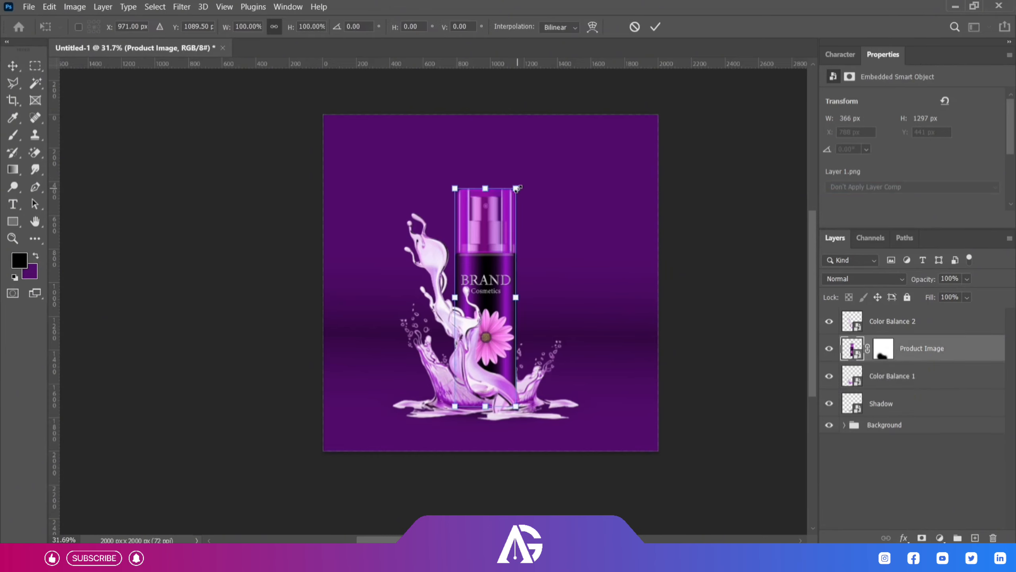
{"action": "left_click_drag", "start_coordinate": [515, 187], "coordinate": [518, 182]}
{"action": "key", "text": "Return"}
Select both splash layers, Product Image and Shadow together, nudge them on the canvas and enlarge them slightly.
{"action": "left_click", "coordinate": [906, 376]}
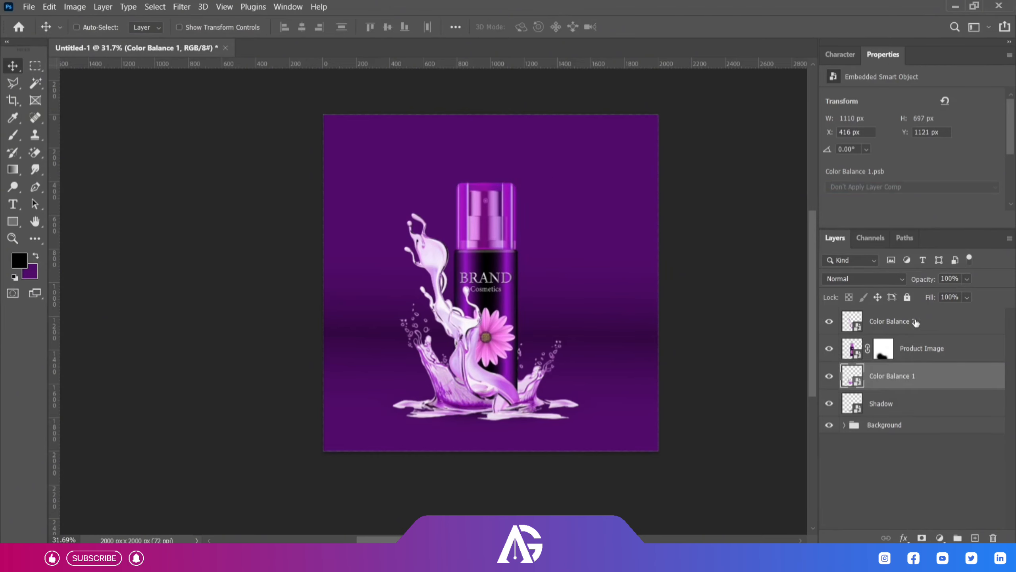
{"action": "left_click", "coordinate": [902, 404]}
{"action": "left_click", "coordinate": [916, 322], "text": "shift"}
{"action": "left_click_drag", "start_coordinate": [496, 285], "coordinate": [501, 288]}
{"action": "left_click_drag", "start_coordinate": [559, 304], "coordinate": [556, 305]}
{"action": "key", "text": "ctrl+t"}
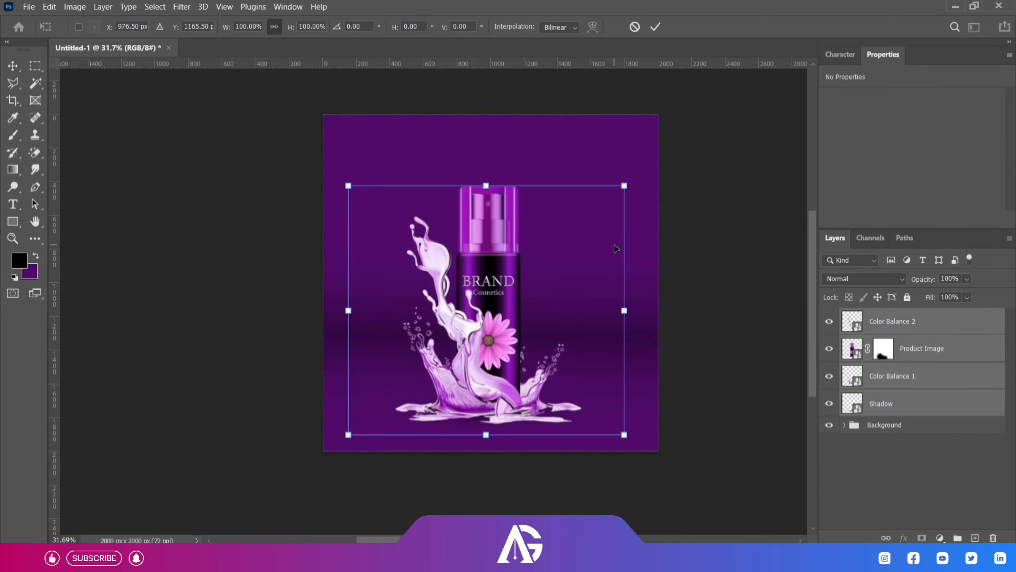
{"action": "left_click_drag", "start_coordinate": [627, 186], "coordinate": [630, 183]}
{"action": "left_click", "coordinate": [657, 25]}
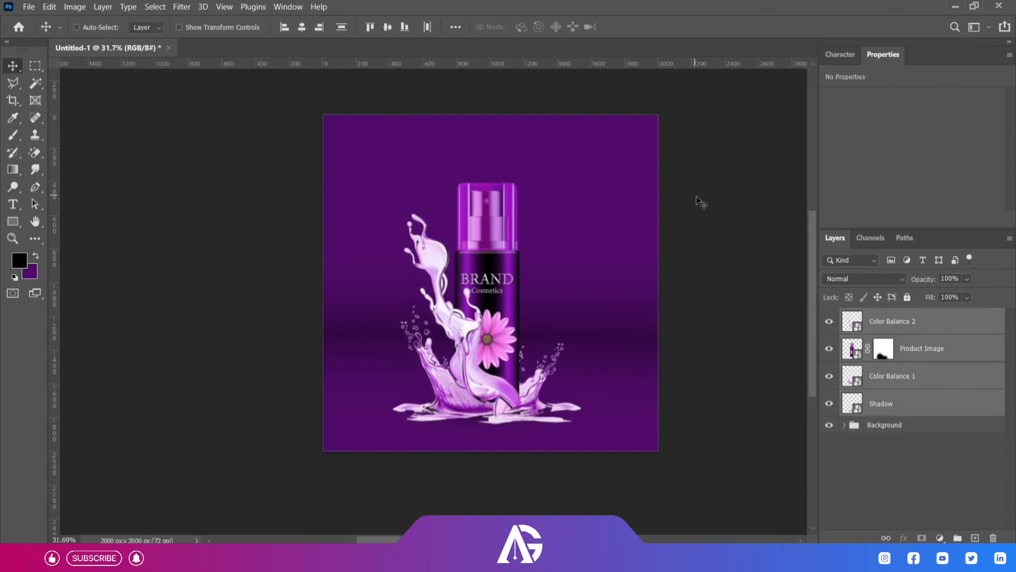
{"action": "left_click", "coordinate": [892, 321]}
{"action": "left_click", "coordinate": [864, 279]}
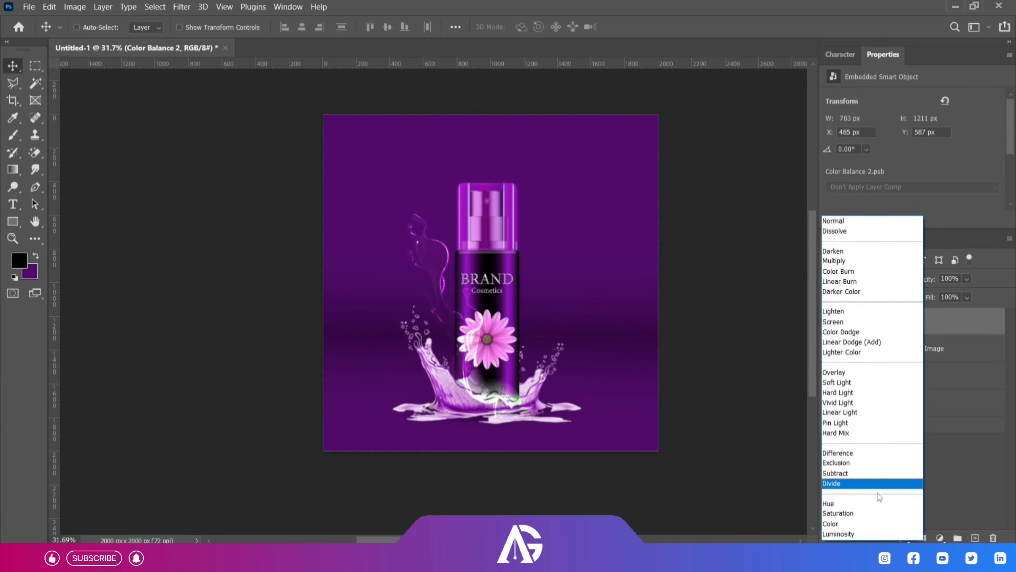
{"action": "left_click", "coordinate": [860, 222]}
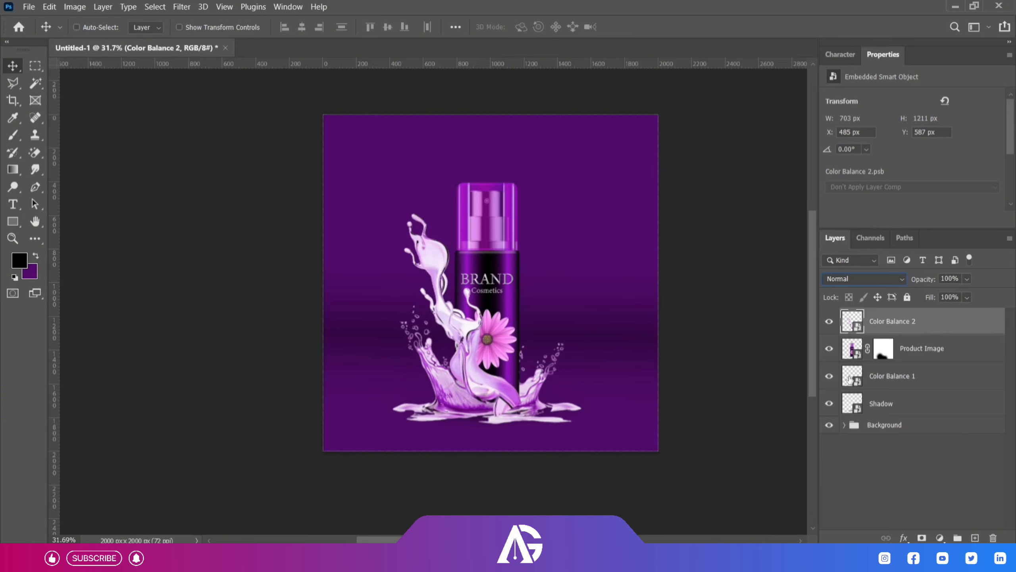
{"action": "left_click", "coordinate": [946, 471]}
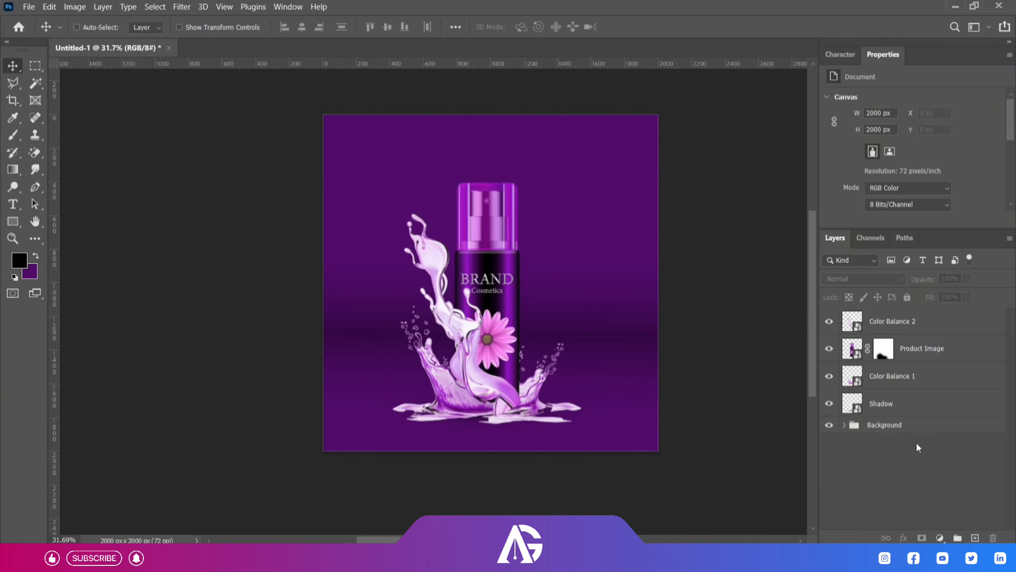
Rename the Color Balance 2 layer as Splash 1 and the Color Balance 1 layer as Splash 2.
{"action": "double_click", "coordinate": [883, 321]}
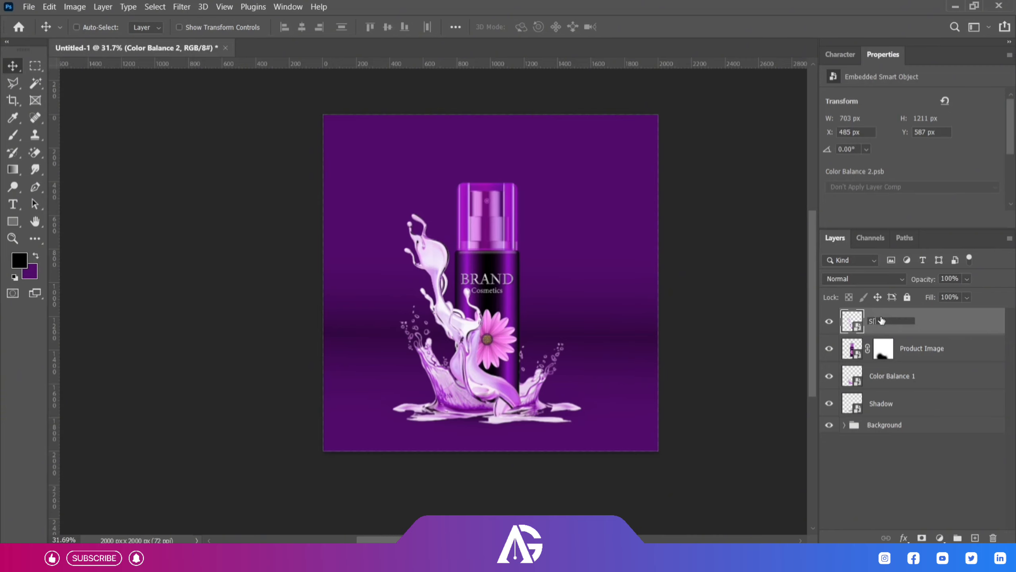
{"action": "double_click", "coordinate": [901, 375]}
{"action": "key", "text": "BackSpace"}
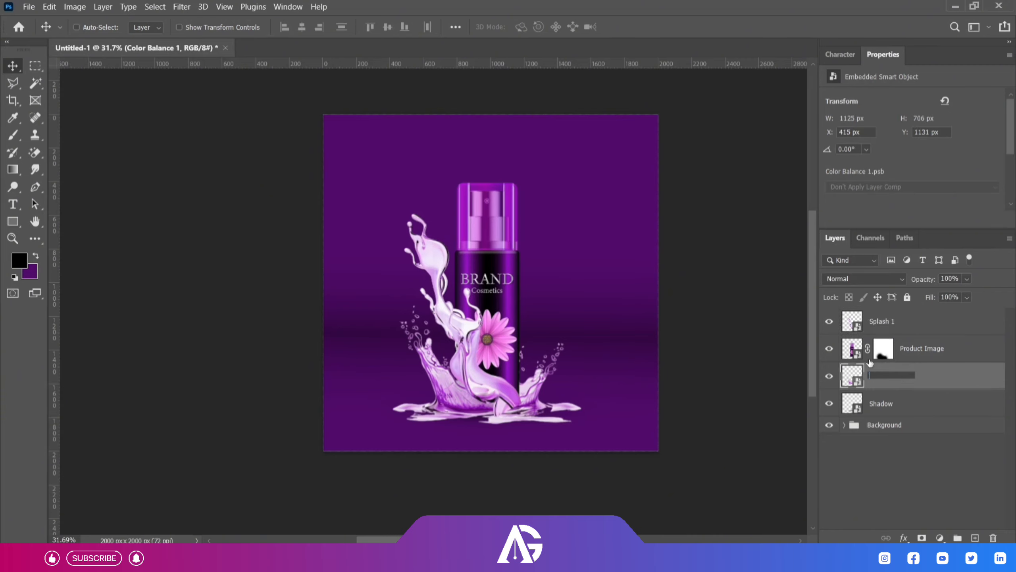
{"action": "type", "text": "Splash 2"}
{"action": "key", "text": "Return"}
Group the layers from Splash 1 down to Shadow and name the group Product.
{"action": "left_click", "coordinate": [882, 321]}
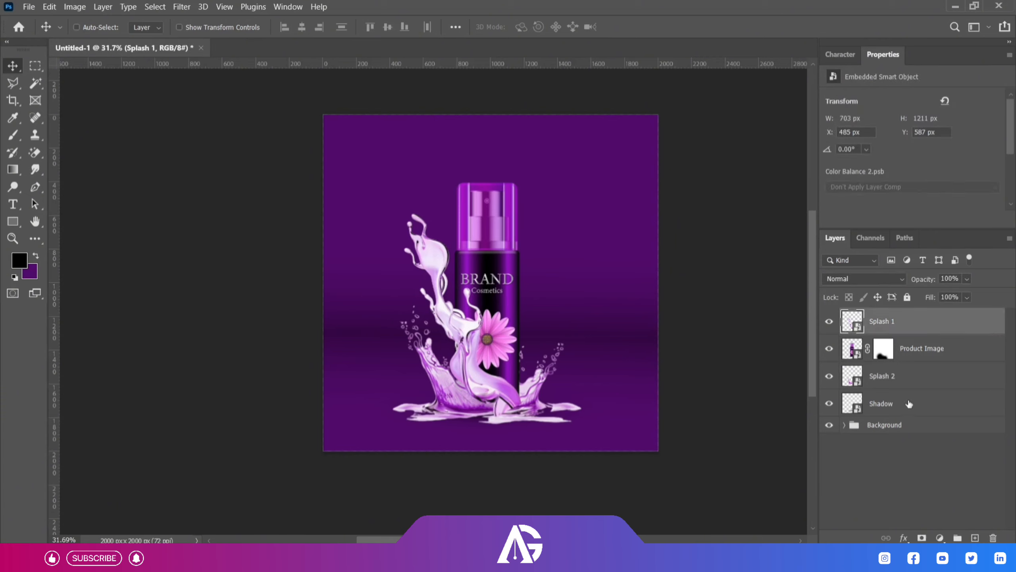
{"action": "left_click", "coordinate": [881, 402], "text": "shift"}
{"action": "key", "text": "ctrl+g"}
{"action": "double_click", "coordinate": [882, 317]}
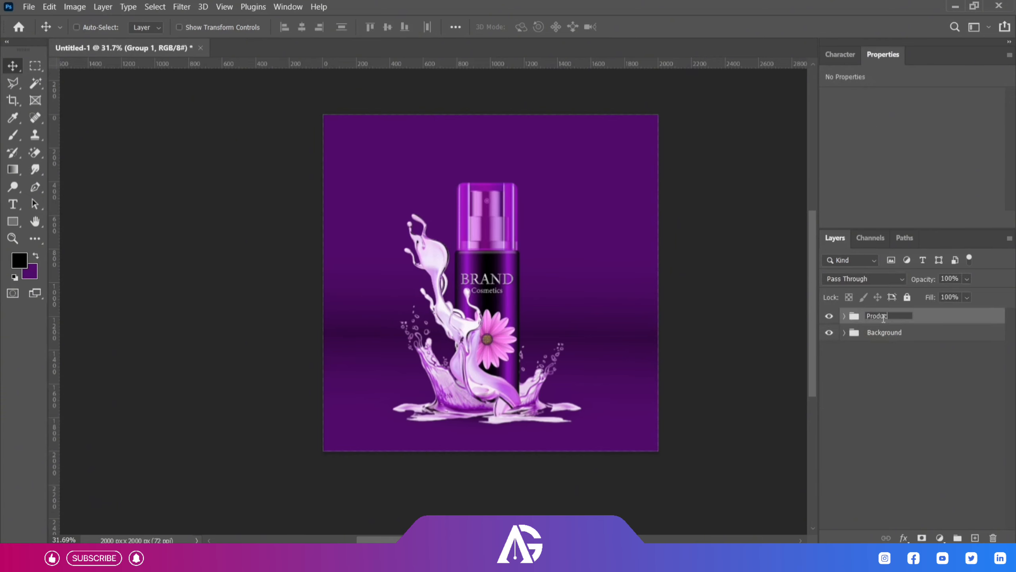
{"action": "left_click", "coordinate": [868, 440]}
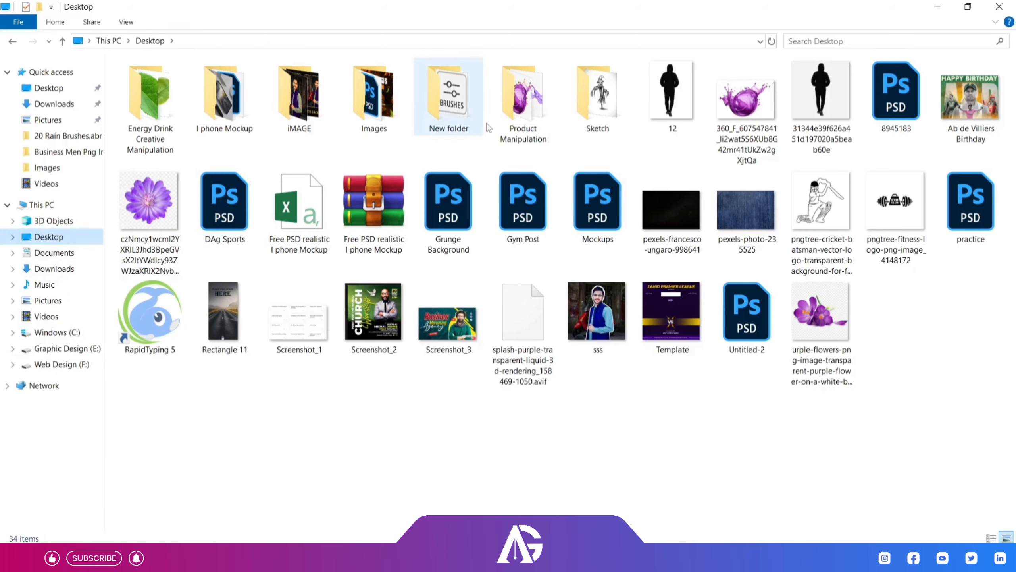
Place the purple crocus image 1.png from the project folder, enlarge it, rotate it about -44° and position it beside the bottle.
{"action": "left_click_drag", "start_coordinate": [149, 93], "coordinate": [496, 316]}
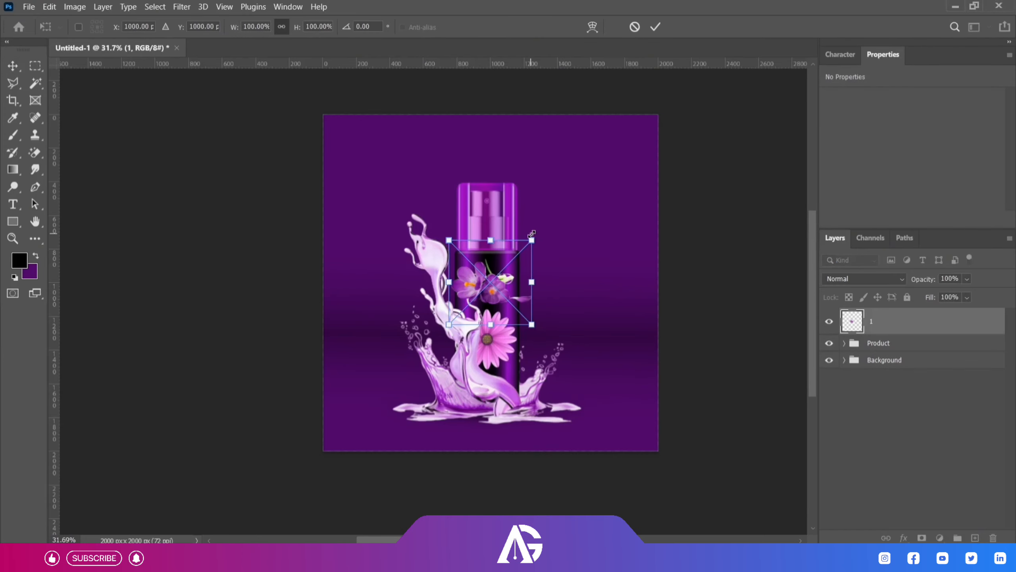
{"action": "left_click_drag", "start_coordinate": [532, 240], "coordinate": [594, 175]}
{"action": "left_click_drag", "start_coordinate": [517, 282], "coordinate": [599, 307]}
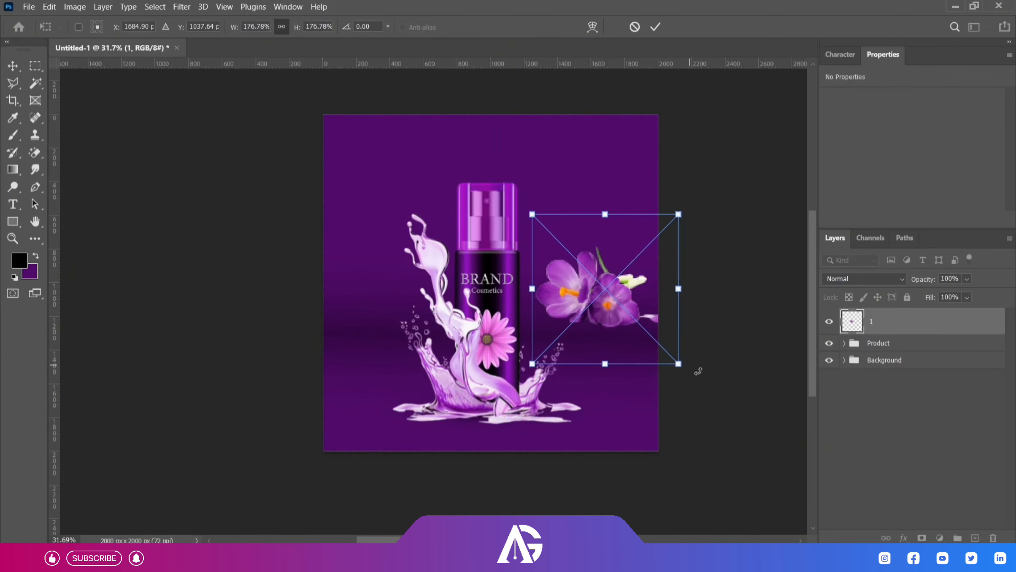
{"action": "left_click_drag", "start_coordinate": [697, 370], "coordinate": [720, 298]}
{"action": "left_click_drag", "start_coordinate": [618, 298], "coordinate": [608, 275]}
{"action": "left_click_drag", "start_coordinate": [700, 269], "coordinate": [675, 270]}
{"action": "left_click", "coordinate": [655, 27]}
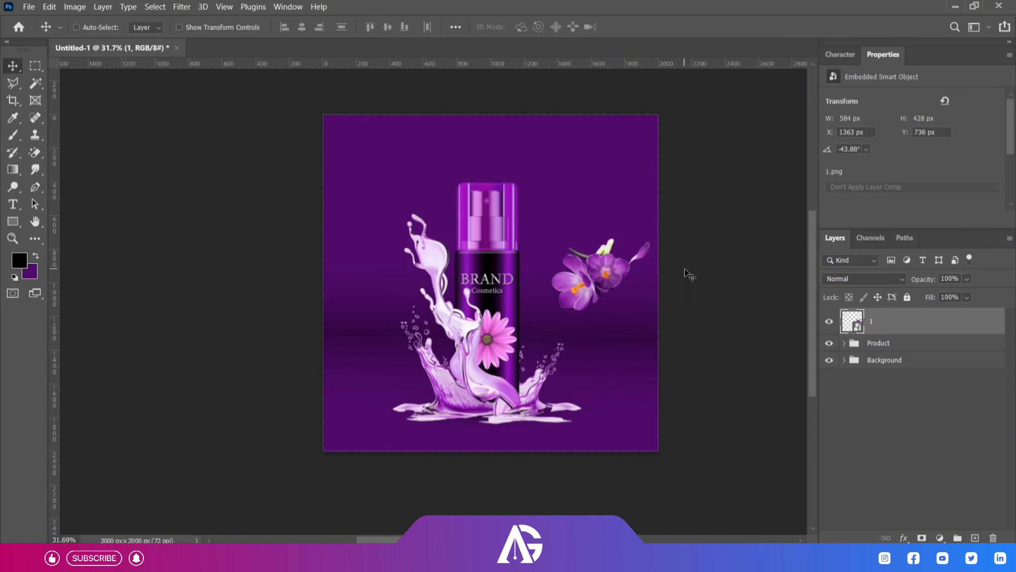
Move flower layer 1 beneath the Product group and tuck the flower partly behind the bottle's right side.
{"action": "left_click_drag", "start_coordinate": [592, 276], "coordinate": [546, 331]}
{"action": "left_click_drag", "start_coordinate": [617, 326], "coordinate": [610, 307]}
{"action": "left_click_drag", "start_coordinate": [876, 327], "coordinate": [872, 350]}
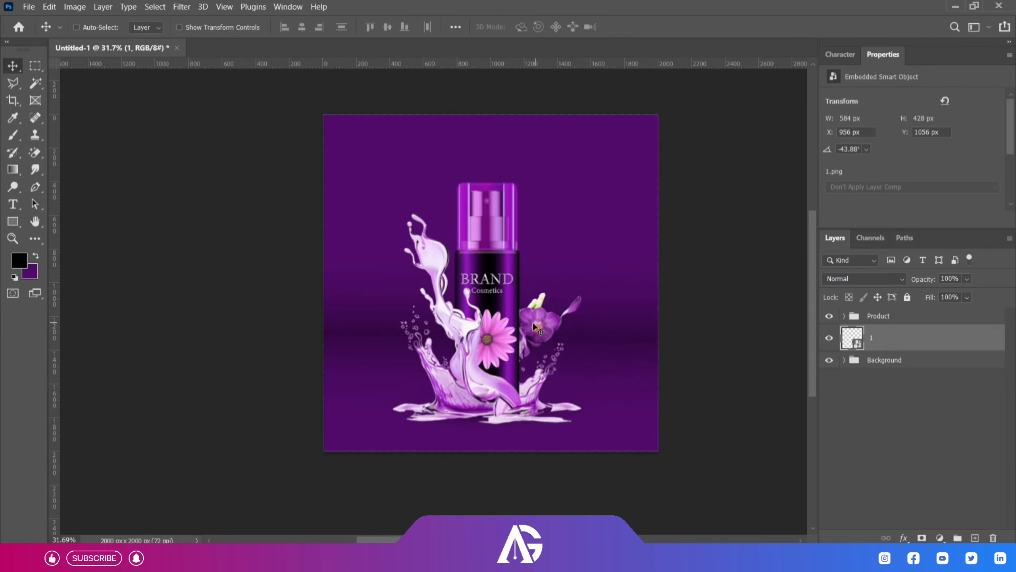
{"action": "mouse_move", "coordinate": [533, 324]}
{"action": "left_mouse_down"}
{"action": "mouse_move", "coordinate": [534, 337]}
{"action": "mouse_move", "coordinate": [537, 328]}
{"action": "left_mouse_up"}
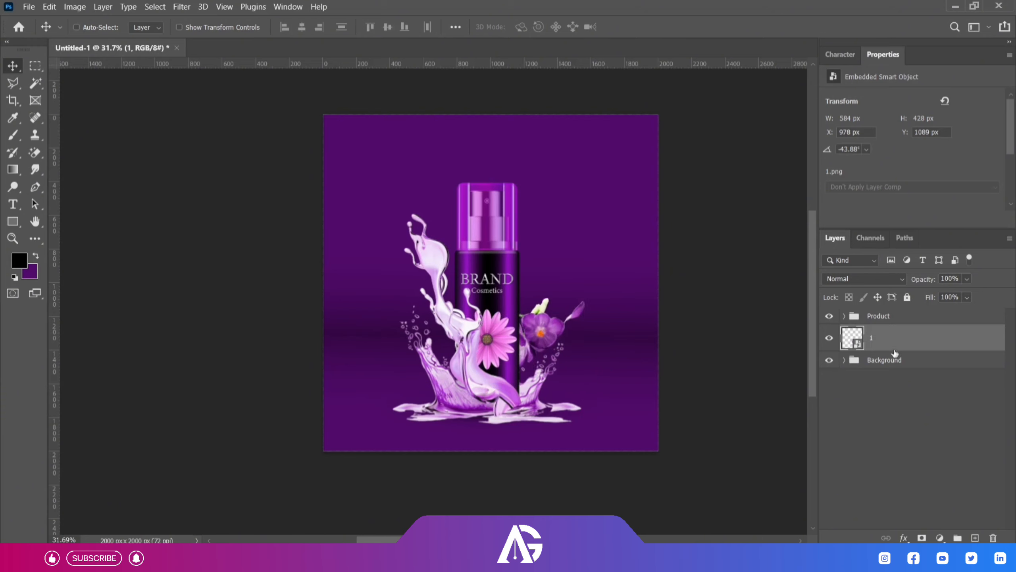
Clip a Hue/Saturation adjustment to flower layer 1 with Hue +11, Saturation +22 and Lightness +3.
{"action": "left_click", "coordinate": [939, 537]}
{"action": "left_click", "coordinate": [920, 408]}
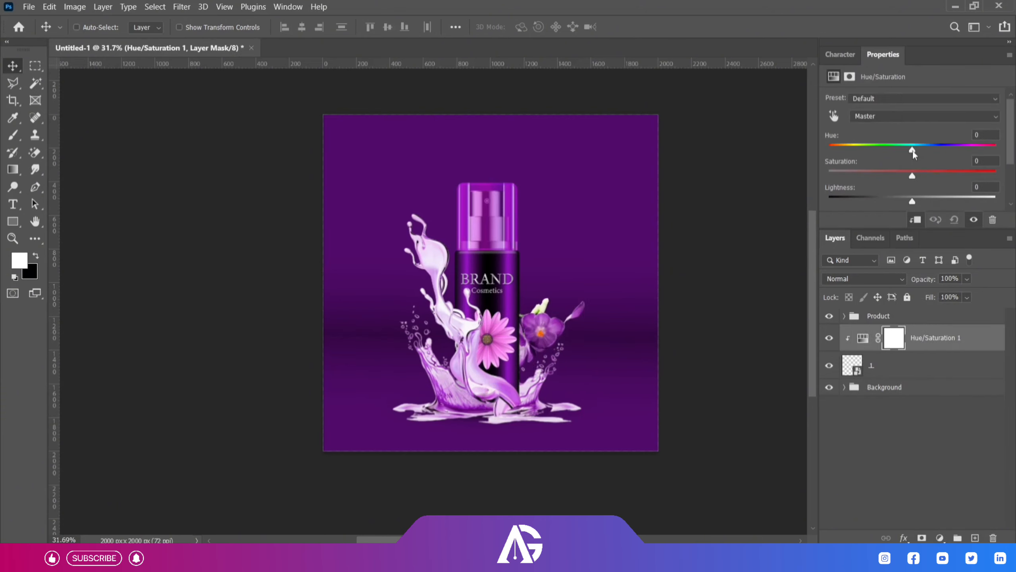
{"action": "left_click", "coordinate": [920, 436]}
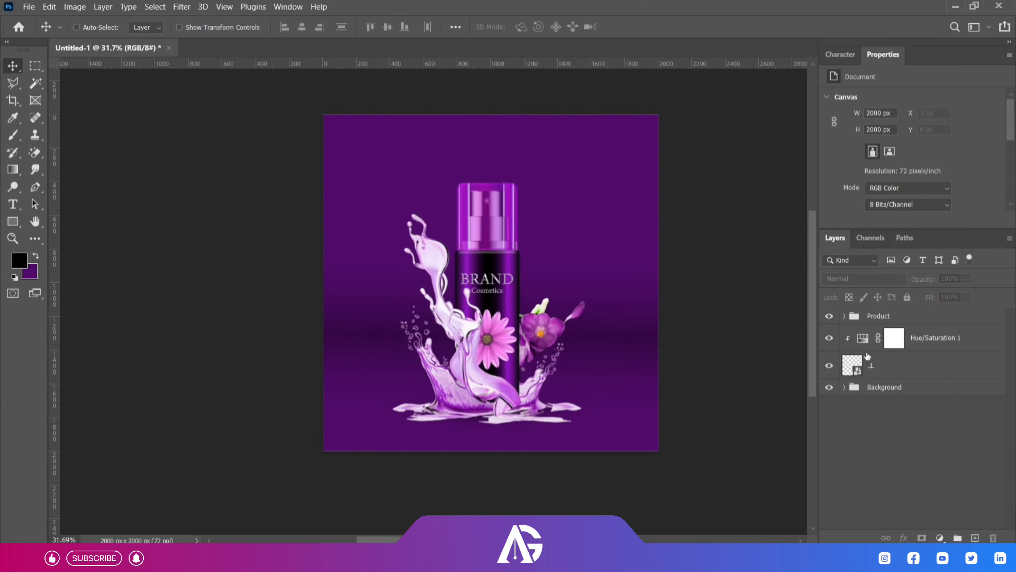
{"action": "left_click", "coordinate": [892, 338]}
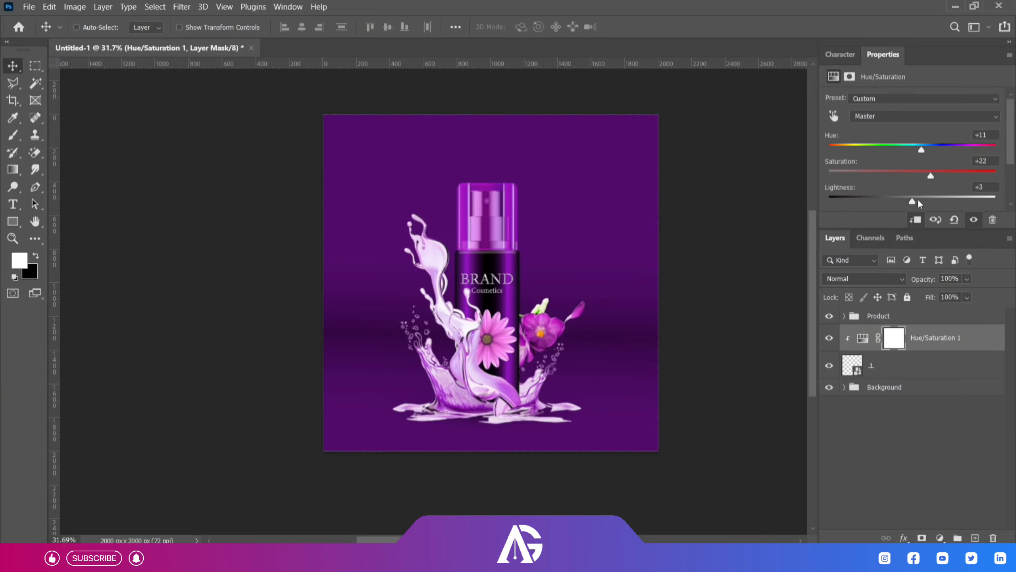
{"action": "left_click", "coordinate": [910, 422]}
Convert flower layer 1 and its Hue/Saturation 1 adjustment into one smart object.
{"action": "left_click", "coordinate": [912, 370]}
{"action": "left_click", "coordinate": [935, 342], "text": "shift"}
{"action": "right_click", "coordinate": [936, 341]}
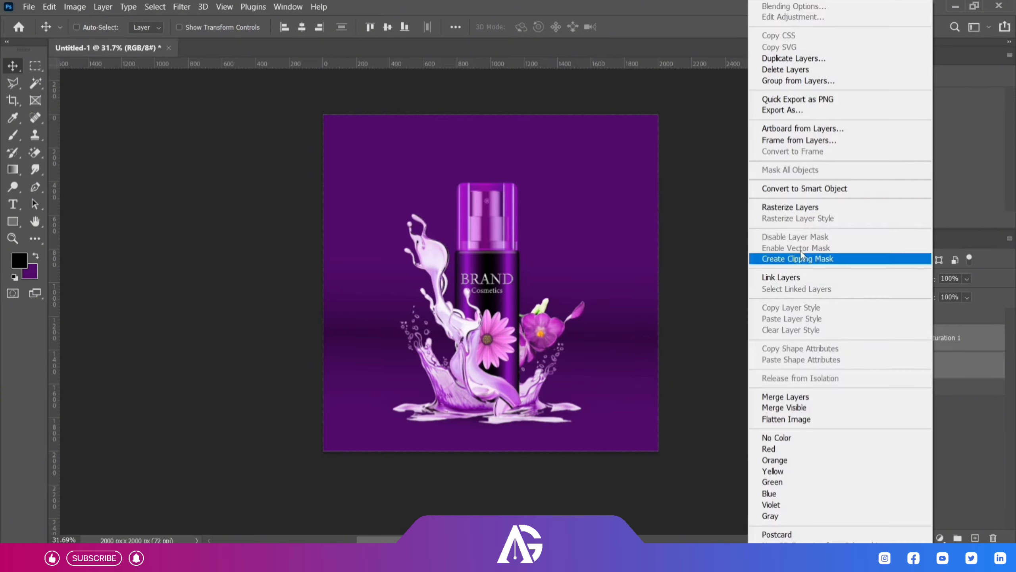
{"action": "left_click", "coordinate": [834, 188]}
Duplicate the flower smart object so the copy is cut off by the canvas's right edge, and apply a Motion Blur filter to it.
{"action": "left_click_drag", "start_coordinate": [542, 317], "coordinate": [689, 224]}
{"action": "left_click", "coordinate": [182, 6]}
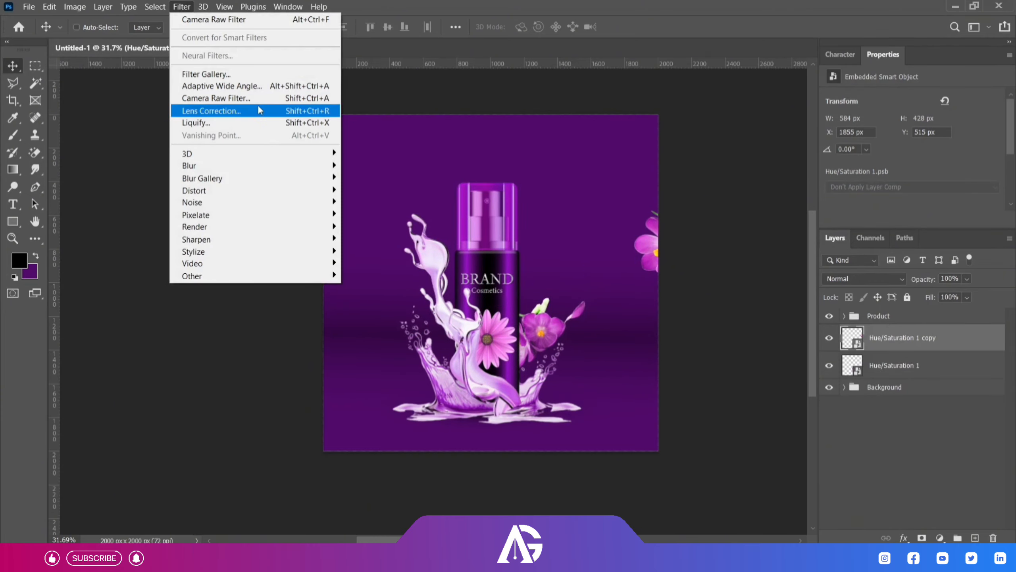
{"action": "mouse_move", "coordinate": [304, 165]}
{"action": "left_click", "coordinate": [384, 240]}
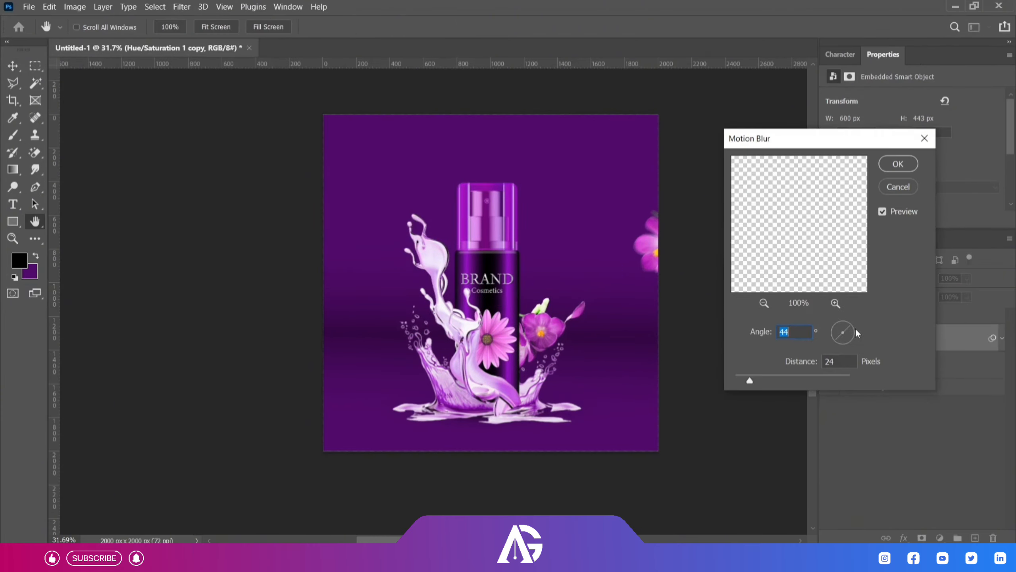
{"action": "key", "text": "Return"}
Duplicate the blurred flower to the canvas's lower-left edge and collapse the smart filter lists of both blurred copies.
{"action": "key", "text": "v"}
{"action": "left_click_drag", "start_coordinate": [656, 255], "coordinate": [285, 397]}
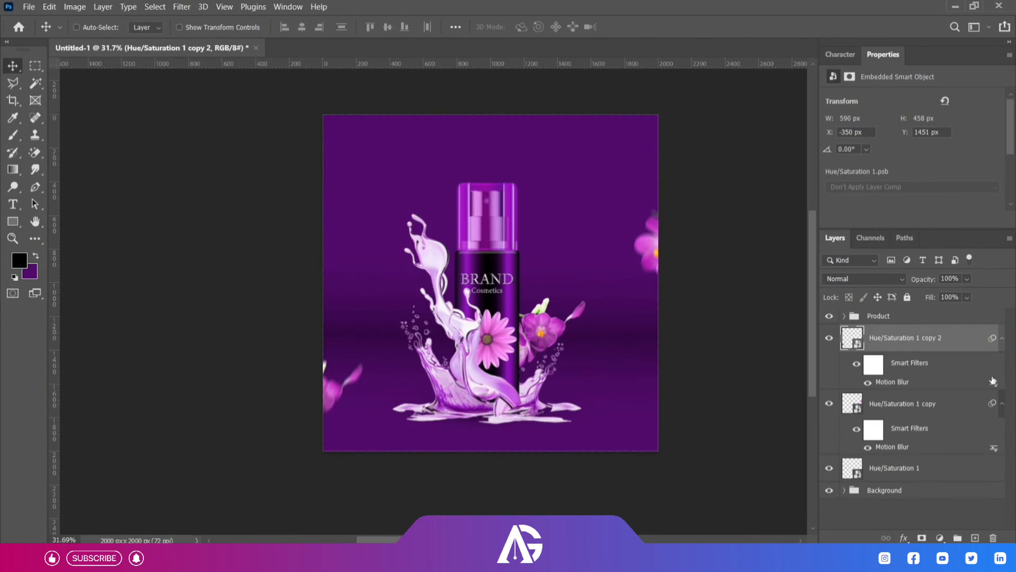
{"action": "left_click", "coordinate": [1002, 338]}
{"action": "left_click", "coordinate": [1002, 365]}
Rename the three flower layers as Flower, Bllurred Flower and Blurred Flower 2, and group them as Flower 1.
{"action": "double_click", "coordinate": [898, 392]}
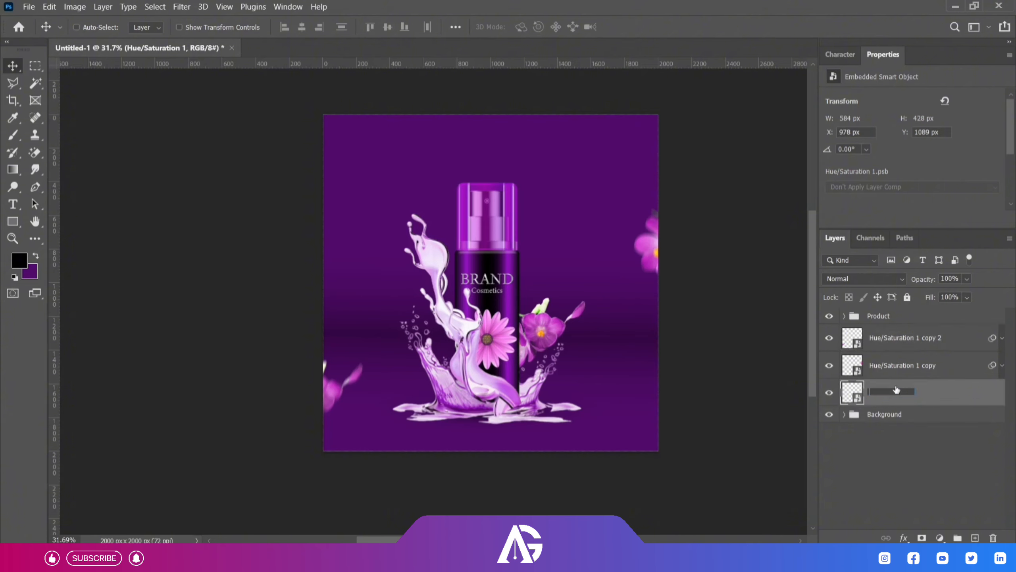
{"action": "type", "text": "Flower"}
{"action": "double_click", "coordinate": [891, 353]}
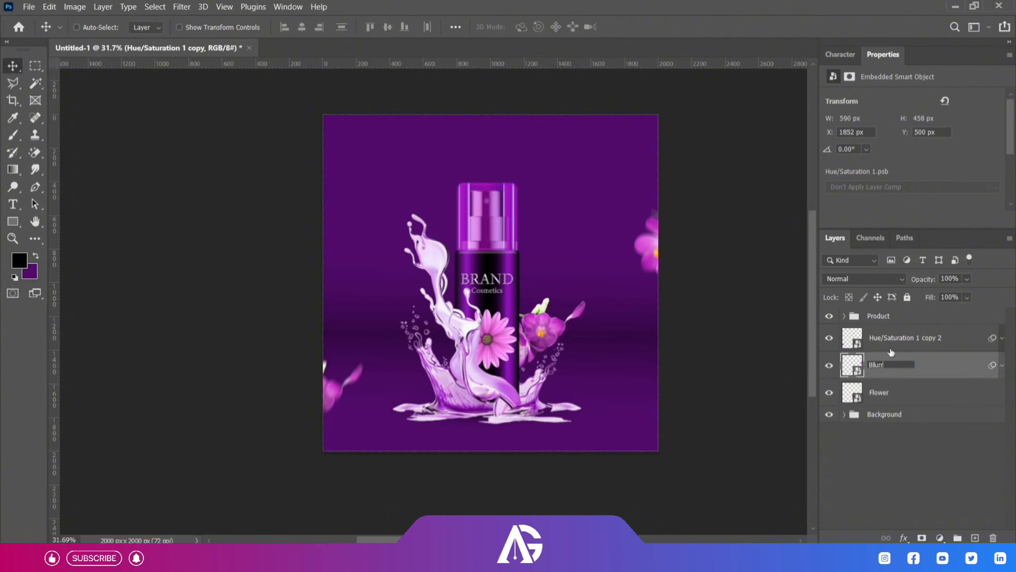
{"action": "type", "text": "Bllurred Flower"}
{"action": "key", "text": "Return"}
{"action": "left_click", "coordinate": [893, 338]}
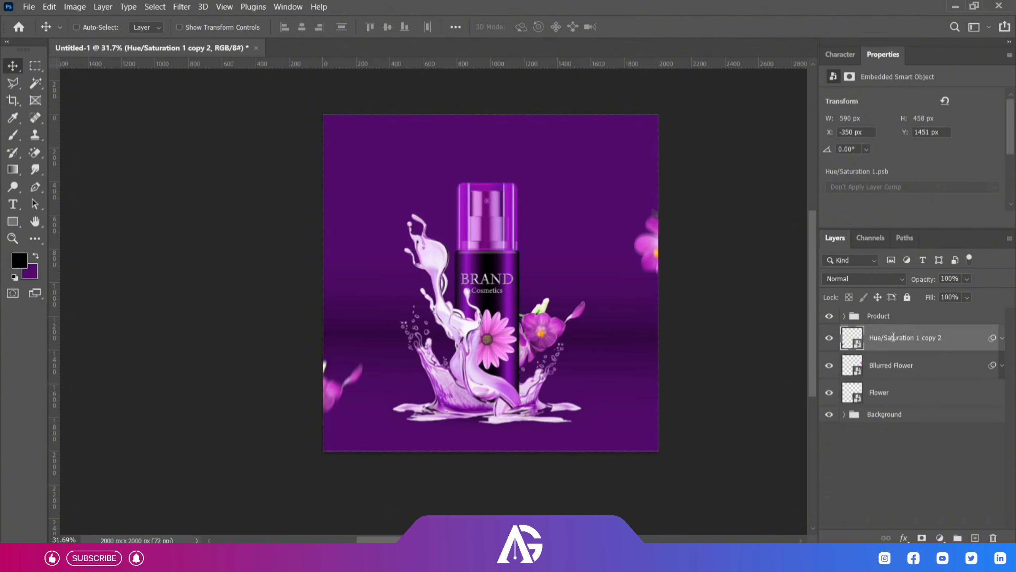
{"action": "key", "text": "Return"}
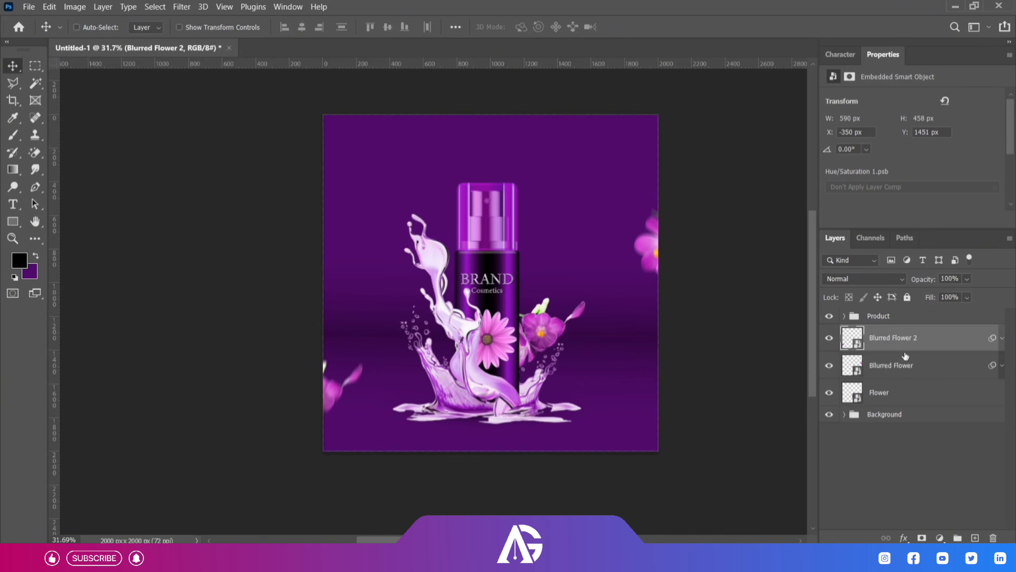
{"action": "left_click", "coordinate": [892, 393], "text": "shift"}
{"action": "key", "text": "ctrl+g"}
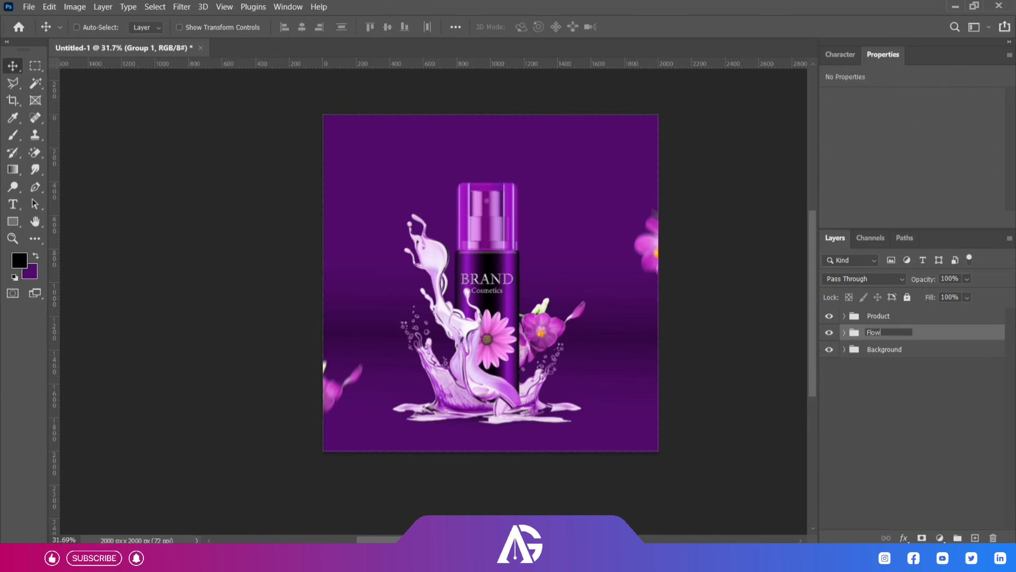
Place the violet flower image 2.png from the project folder in the canvas's upper-left corner.
{"action": "left_click", "coordinate": [955, 6]}
{"action": "left_click_drag", "start_coordinate": [224, 92], "coordinate": [472, 460]}
{"action": "left_click_drag", "start_coordinate": [480, 269], "coordinate": [336, 147]}
{"action": "left_click", "coordinate": [656, 27]}
Scale the Product and Flower 1 groups down slightly and keep the bottle in the lower part of the canvas.
{"action": "left_click", "coordinate": [878, 316]}
{"action": "key", "text": "ctrl+t"}
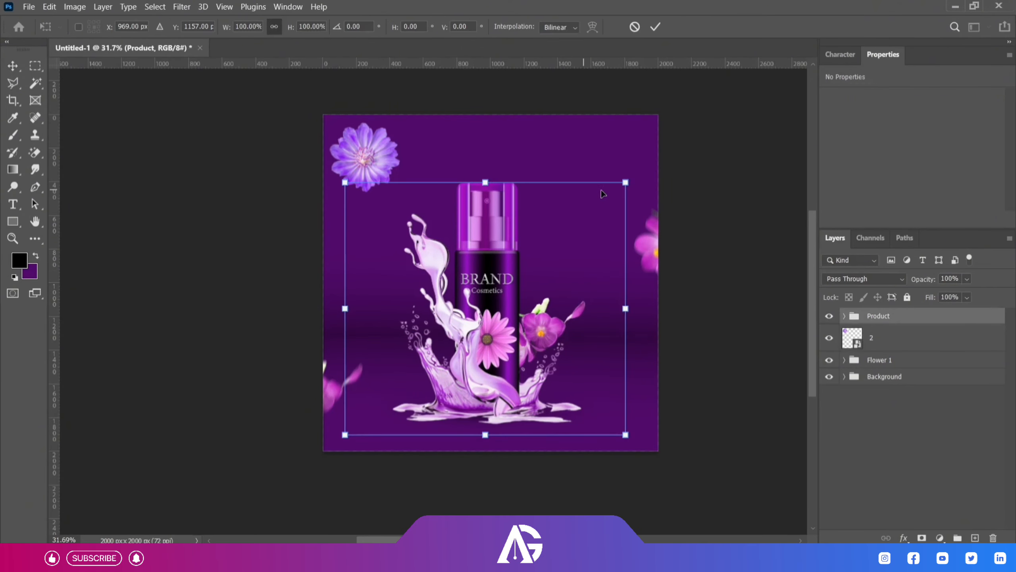
{"action": "left_click_drag", "start_coordinate": [626, 182], "coordinate": [614, 198]}
{"action": "left_click_drag", "start_coordinate": [490, 218], "coordinate": [492, 228]}
{"action": "left_click", "coordinate": [656, 27]}
{"action": "left_click", "coordinate": [878, 360]}
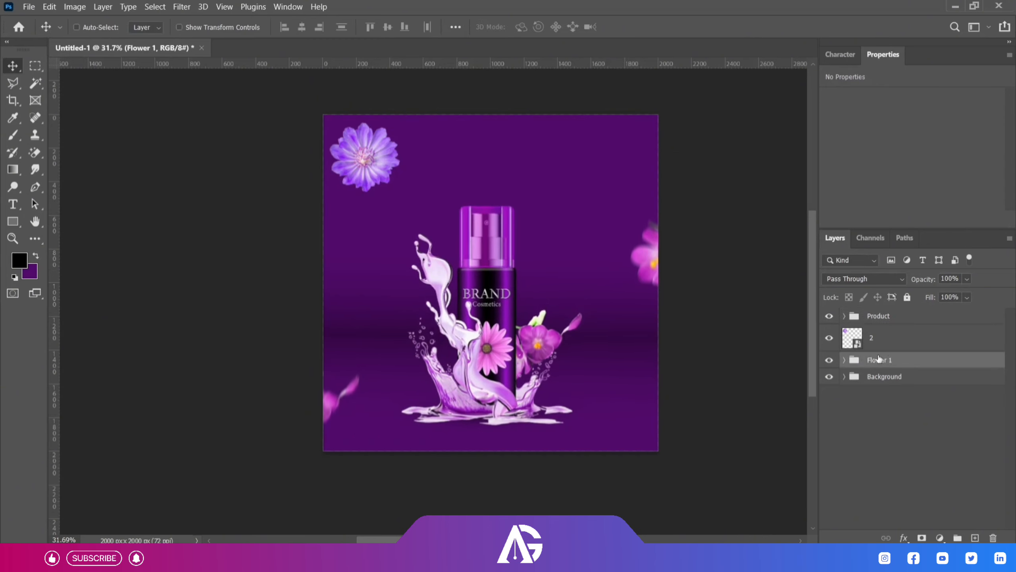
Enlarge the Shadow layer in the Product group to about 143% around its centre, and collapse the group.
{"action": "left_click", "coordinate": [844, 316]}
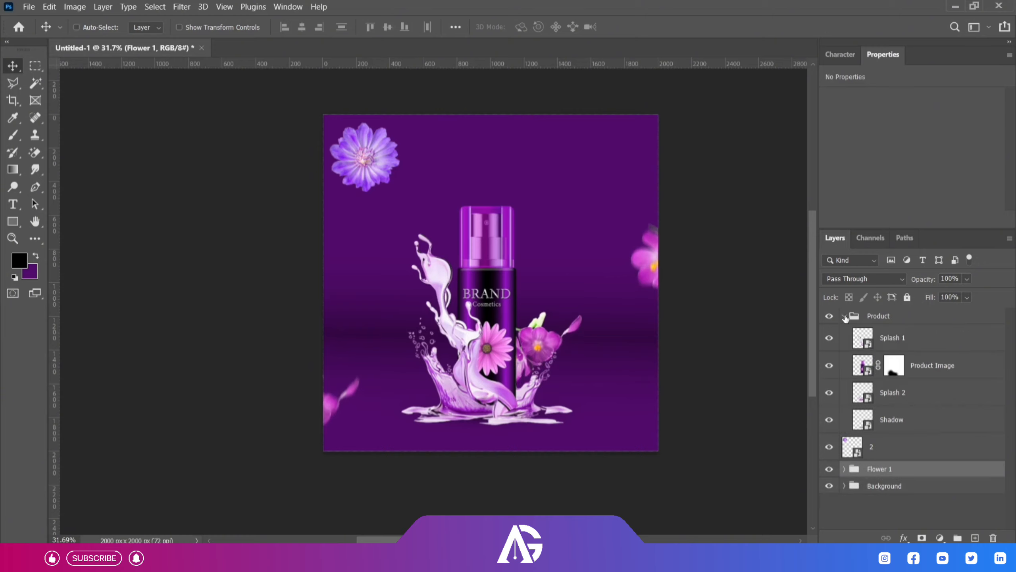
{"action": "left_click", "coordinate": [892, 420]}
{"action": "key", "text": "ctrl+t"}
{"action": "key", "text": "alt+shift"}
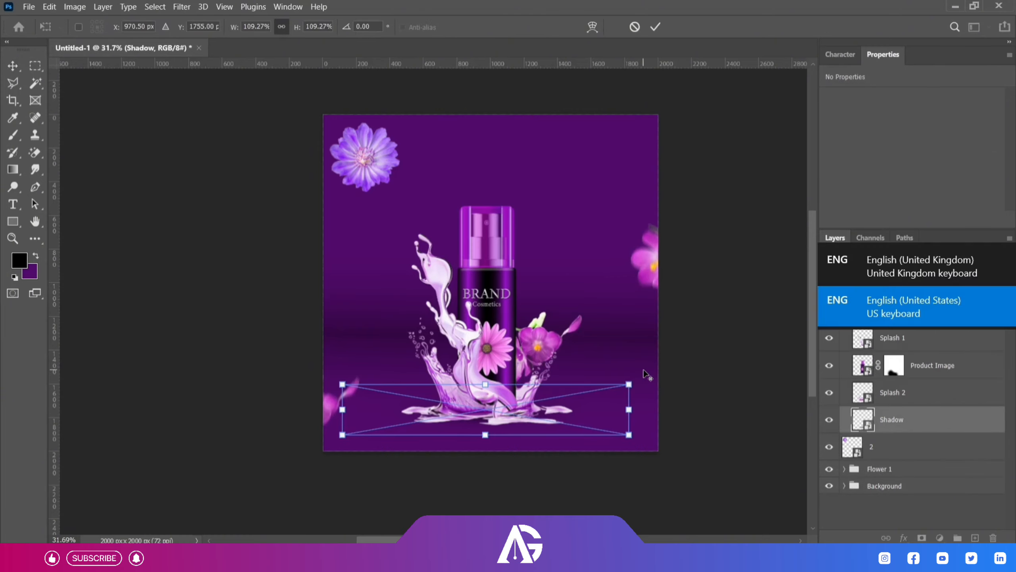
{"action": "left_click_drag", "start_coordinate": [629, 385], "coordinate": [673, 376]}
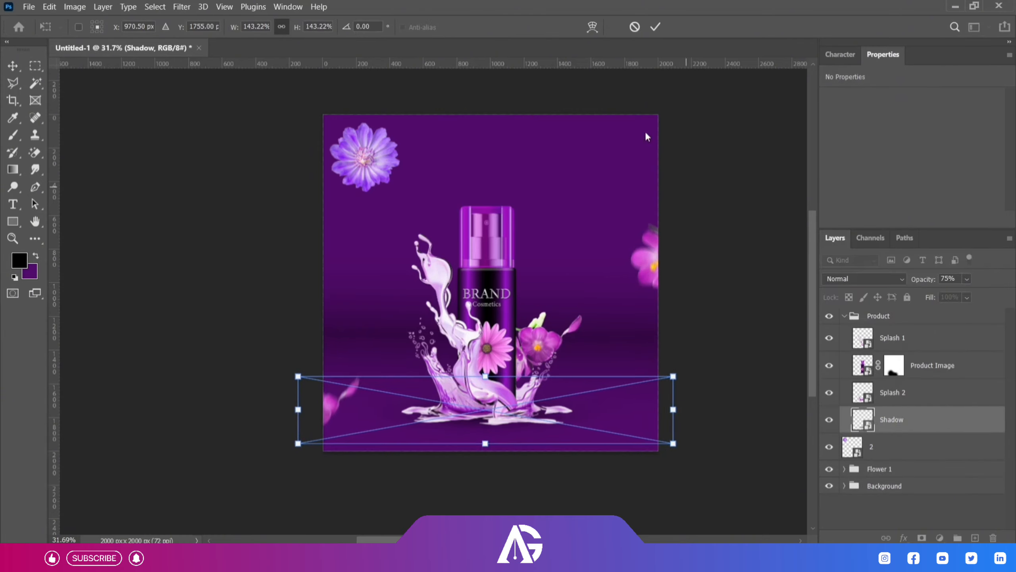
{"action": "left_click", "coordinate": [655, 27]}
{"action": "scroll", "coordinate": [601, 256], "scroll_direction": "down", "scroll_amount": 3}
{"action": "scroll", "coordinate": [541, 294], "scroll_direction": "up", "scroll_amount": 2}
{"action": "left_click", "coordinate": [843, 316]}
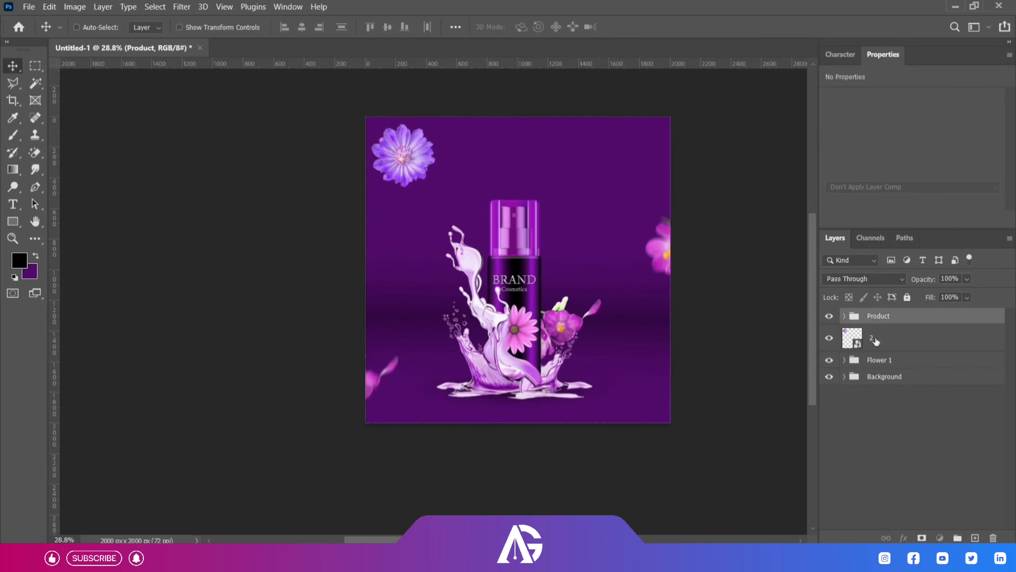
Enlarge flower layer 2 to about 2075 × 2030 px and place it behind the bottle across the upper canvas.
{"action": "left_click", "coordinate": [875, 340]}
{"action": "left_click_drag", "start_coordinate": [416, 154], "coordinate": [527, 179]}
{"action": "key", "text": "ctrl+t"}
{"action": "left_click_drag", "start_coordinate": [553, 218], "coordinate": [730, 338]}
{"action": "left_click", "coordinate": [655, 27]}
{"action": "left_click_drag", "start_coordinate": [583, 183], "coordinate": [589, 168]}
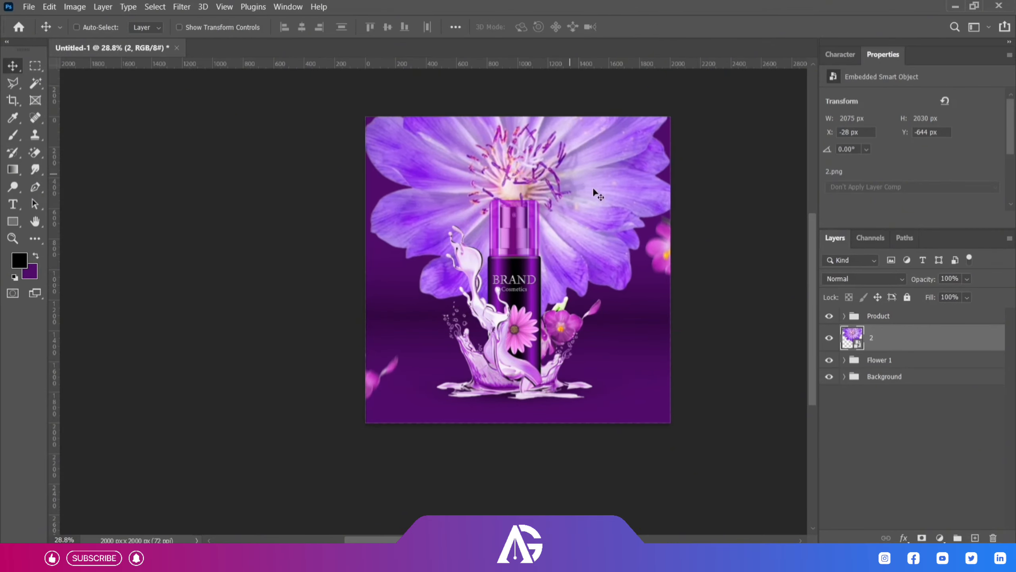
Blend flower layer 2 in Soft Light mode and clip a Hue/Saturation adjustment to it with Hue at +6.
{"action": "left_click", "coordinate": [864, 278]}
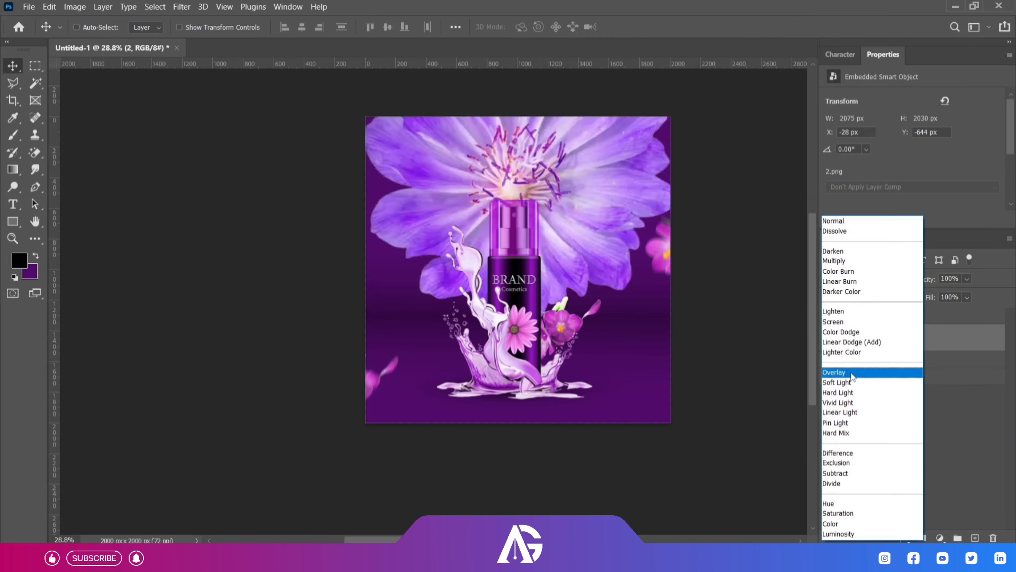
{"action": "left_click", "coordinate": [837, 382]}
{"action": "left_click", "coordinate": [939, 538]}
{"action": "left_click", "coordinate": [932, 408]}
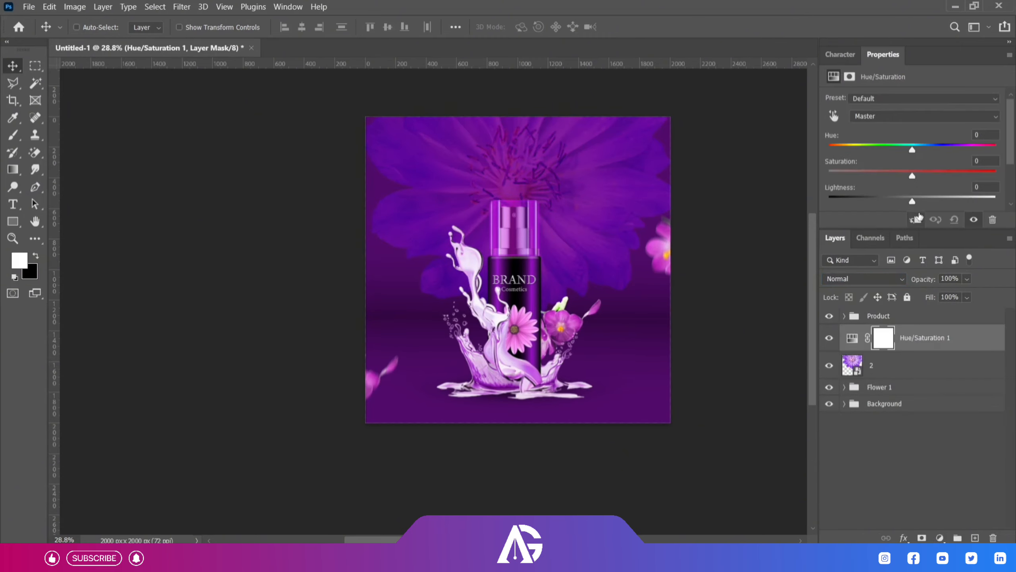
{"action": "left_click", "coordinate": [915, 220]}
{"action": "mouse_move", "coordinate": [910, 152]}
{"action": "left_mouse_down"}
{"action": "mouse_move", "coordinate": [877, 154]}
{"action": "mouse_move", "coordinate": [907, 156]}
{"action": "left_mouse_up"}
Select flower layer 2, keep its blend mode at Soft Light and reduce its opacity to 30%.
{"action": "left_click", "coordinate": [920, 365]}
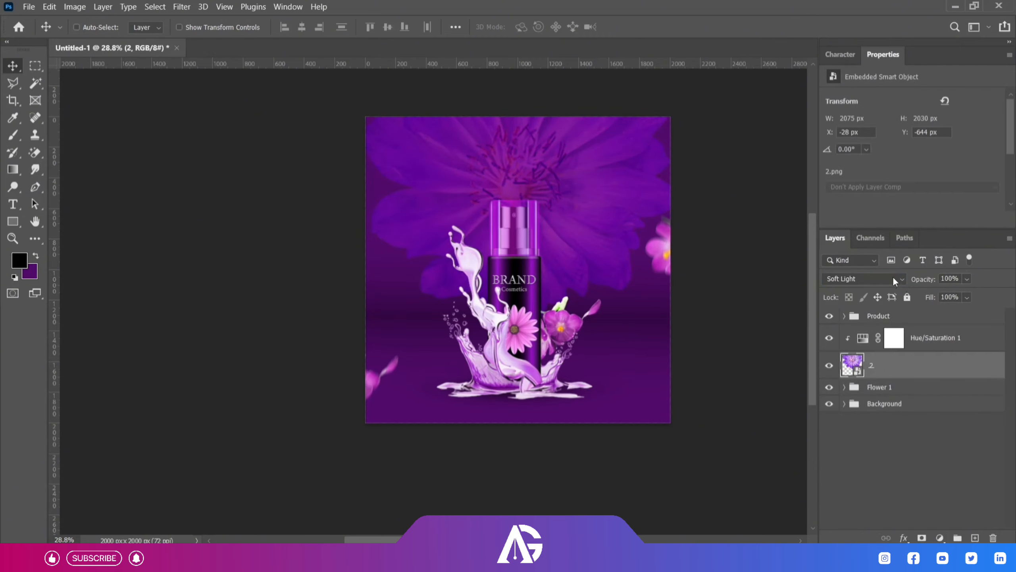
{"action": "left_click", "coordinate": [864, 279]}
{"action": "left_click", "coordinate": [836, 383]}
{"action": "left_click_drag", "start_coordinate": [967, 279], "coordinate": [936, 300]}
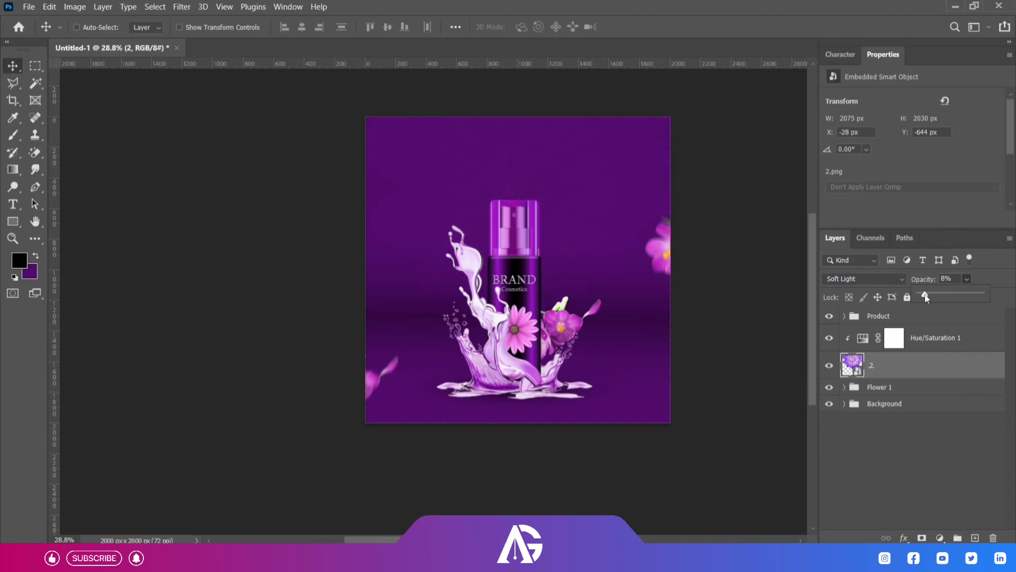
Apply the Camera Raw filter to flower layer 2 with Grain at about 64.
{"action": "left_click", "coordinate": [191, 8]}
{"action": "left_click", "coordinate": [200, 19]}
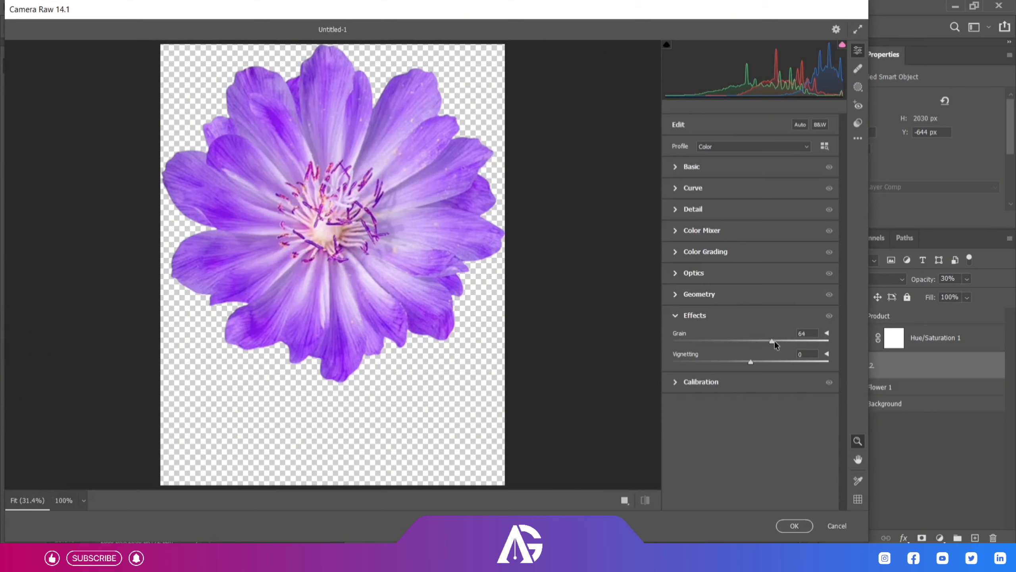
{"action": "left_click", "coordinate": [794, 526]}
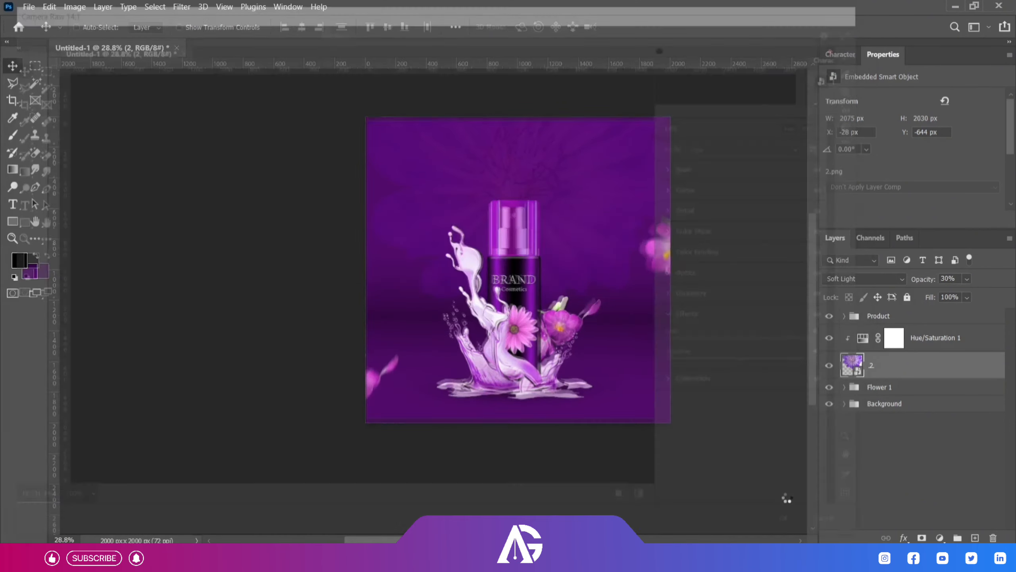
Lower flower layer 2's opacity further and group it with its Hue/Saturation adjustment under the name Bg Flower.
{"action": "left_click", "coordinate": [1003, 366]}
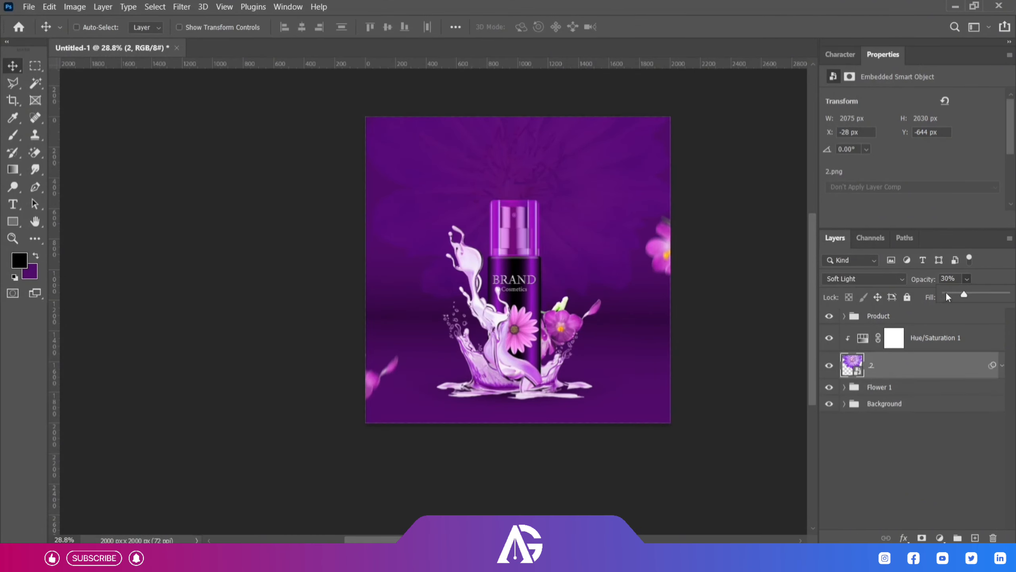
{"action": "left_click", "coordinate": [890, 447]}
{"action": "left_click", "coordinate": [928, 343]}
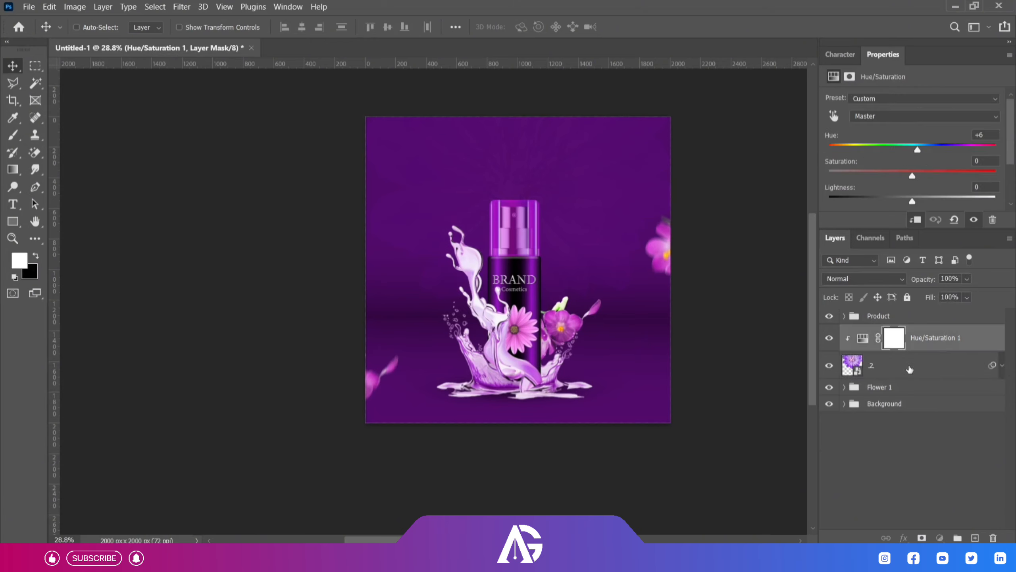
{"action": "left_click", "coordinate": [909, 369], "text": "shift"}
{"action": "key", "text": "ctrl+g"}
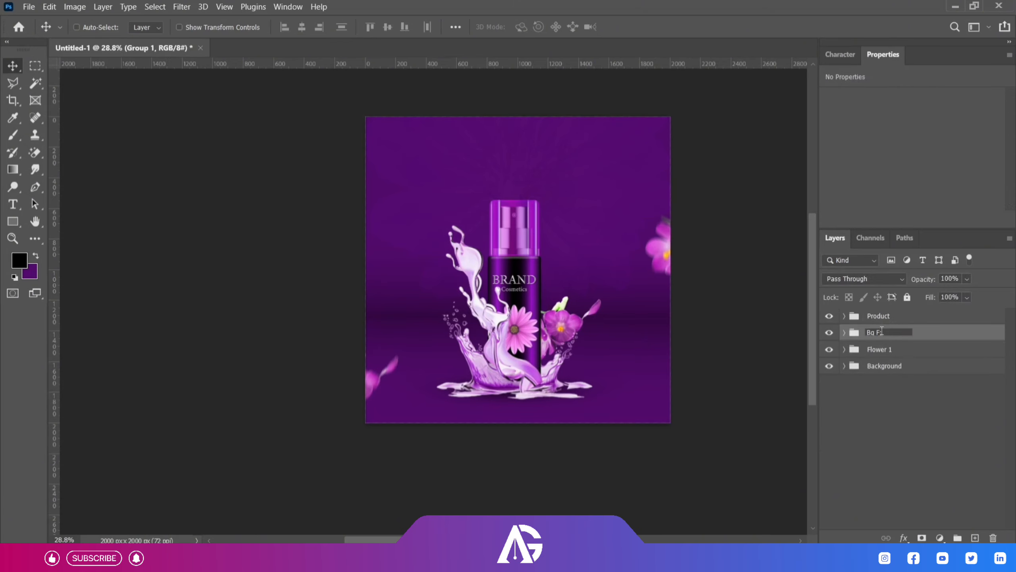
{"action": "left_click", "coordinate": [891, 411]}
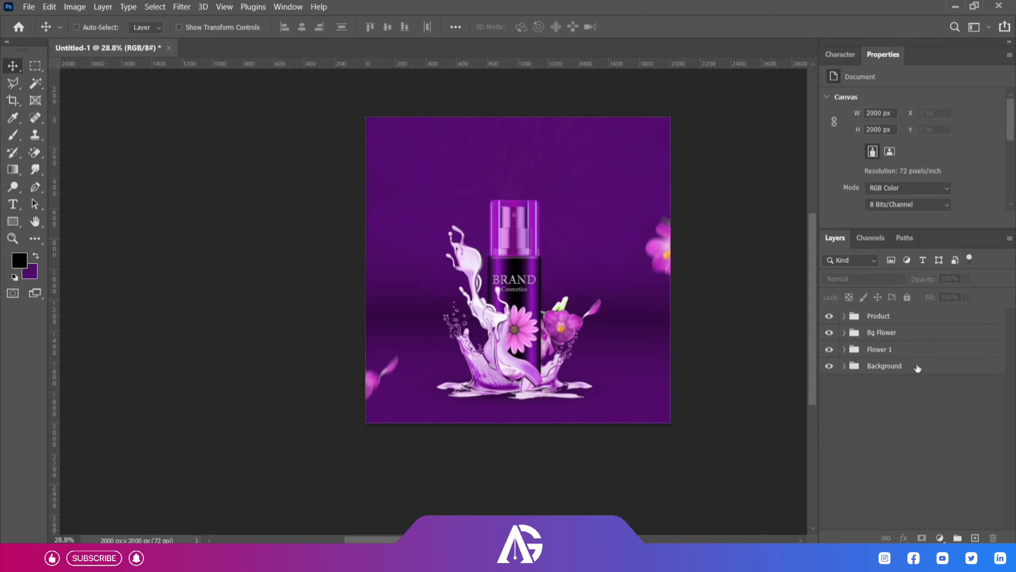
Nudge the Product group slightly down, and shift both blurred flowers in the Flower 1 group slightly up together.
{"action": "left_click", "coordinate": [903, 319]}
{"action": "left_click", "coordinate": [844, 349]}
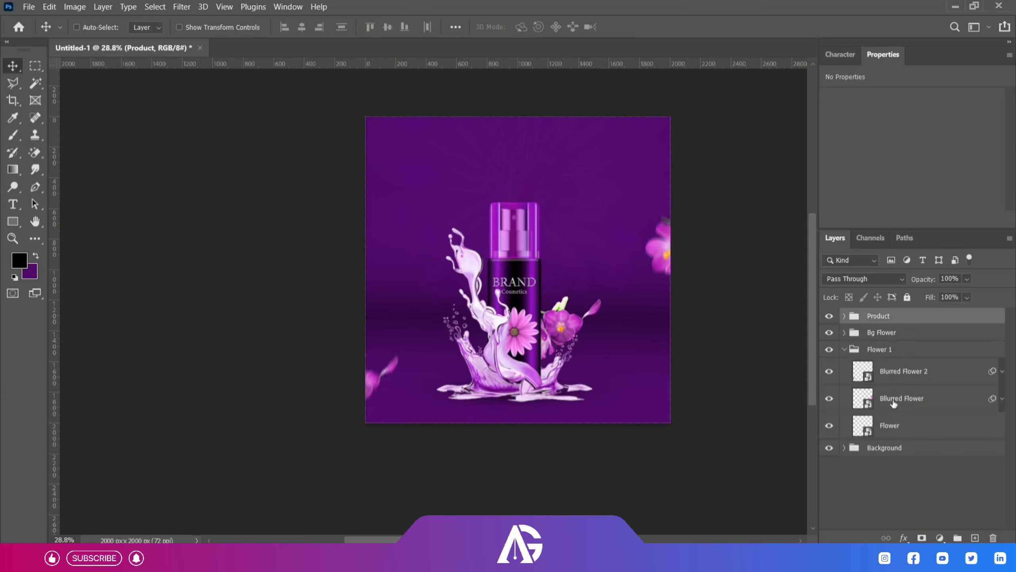
{"action": "left_click", "coordinate": [902, 379]}
{"action": "left_click", "coordinate": [902, 390], "text": "shift"}
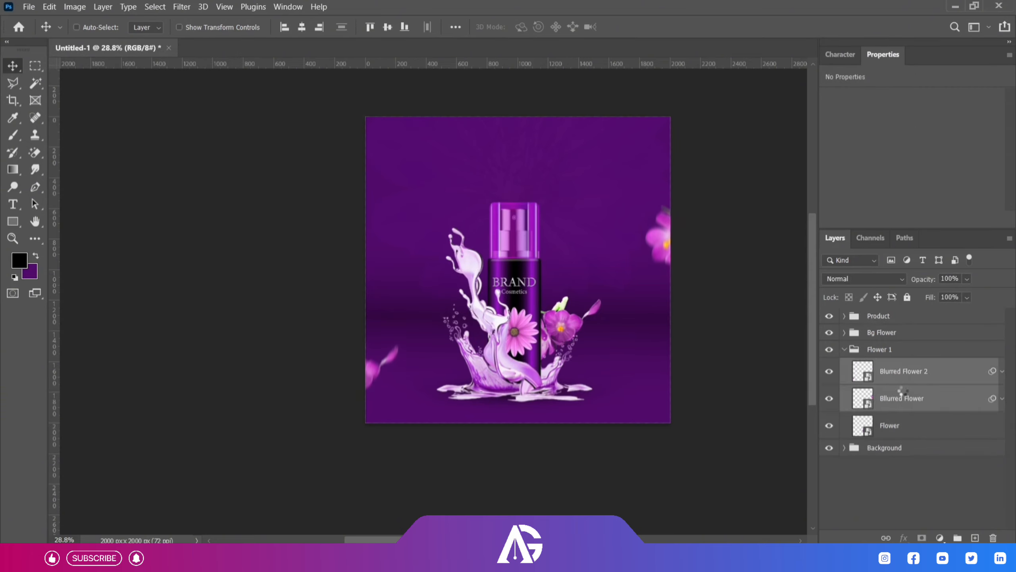
Move the two blurred edge flowers individually a little inward and nudge the sharp Flower layer beside the bottle slightly down.
{"action": "left_click", "coordinate": [909, 379]}
{"action": "left_click", "coordinate": [910, 398]}
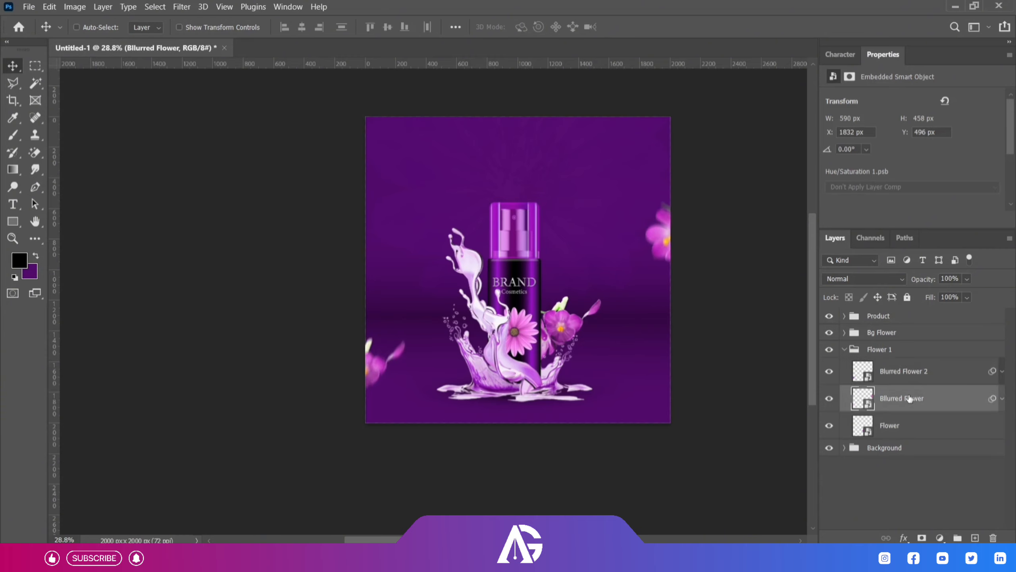
{"action": "left_click", "coordinate": [889, 426]}
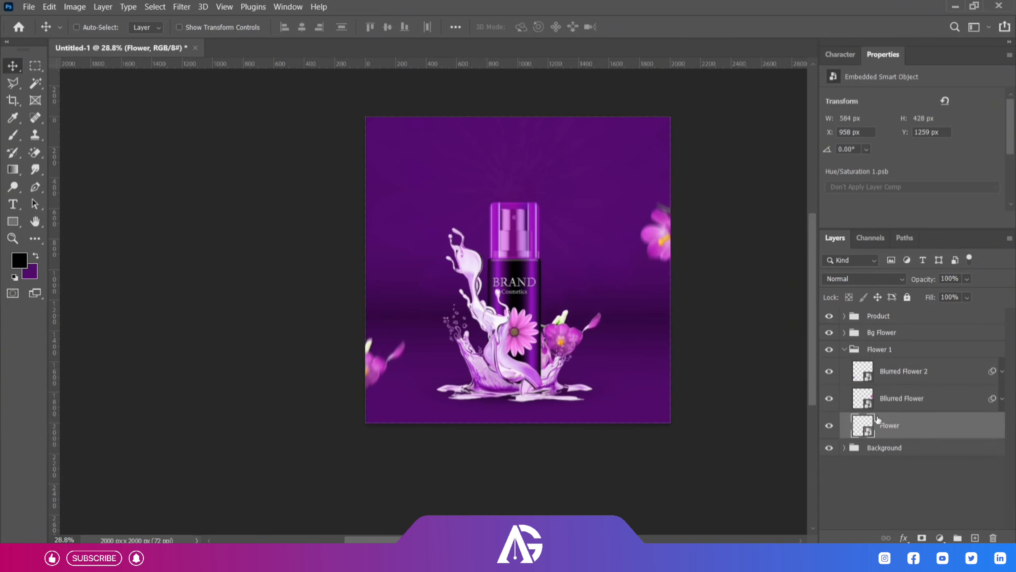
{"action": "left_click", "coordinate": [844, 349]}
{"action": "left_click", "coordinate": [879, 316]}
{"action": "left_click", "coordinate": [911, 445]}
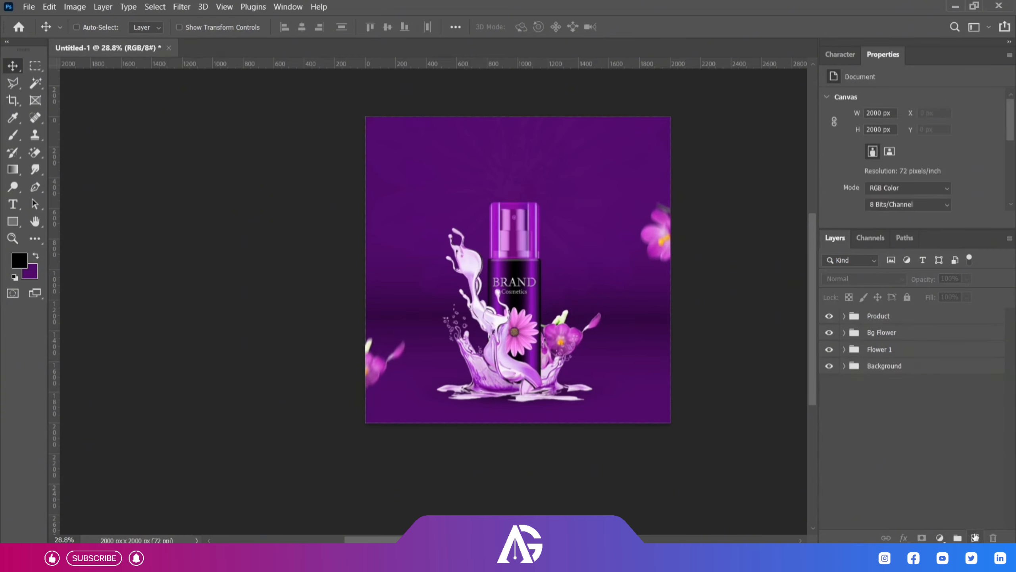
Add a white text layer reading "Brand" in the Beam Visionary Signature font above all the groups.
{"action": "left_click", "coordinate": [975, 537]}
{"action": "left_click", "coordinate": [21, 206]}
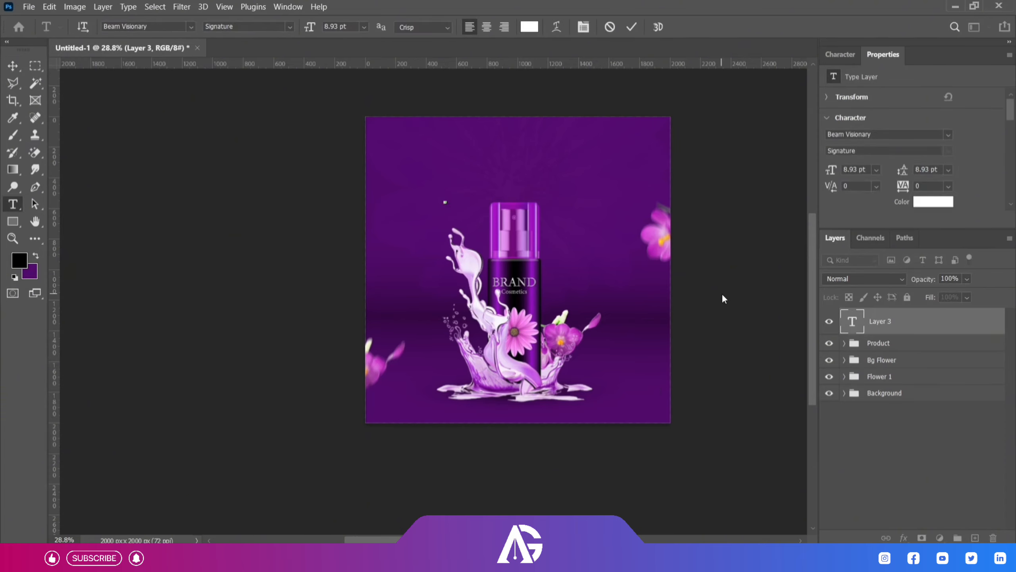
{"action": "left_click", "coordinate": [630, 27]}
Scale the Brand text up to about 576 pt and center it above the bottle.
{"action": "key", "text": "ctrl+t"}
{"action": "left_click_drag", "start_coordinate": [498, 162], "coordinate": [539, 103]}
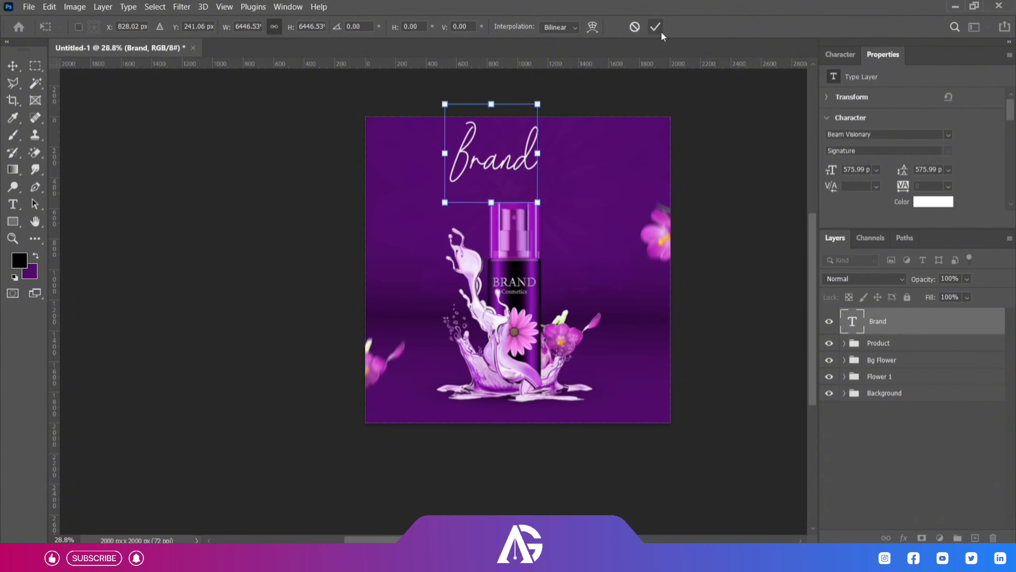
{"action": "left_click", "coordinate": [656, 27]}
{"action": "left_click", "coordinate": [13, 66]}
{"action": "left_click_drag", "start_coordinate": [522, 161], "coordinate": [544, 170]}
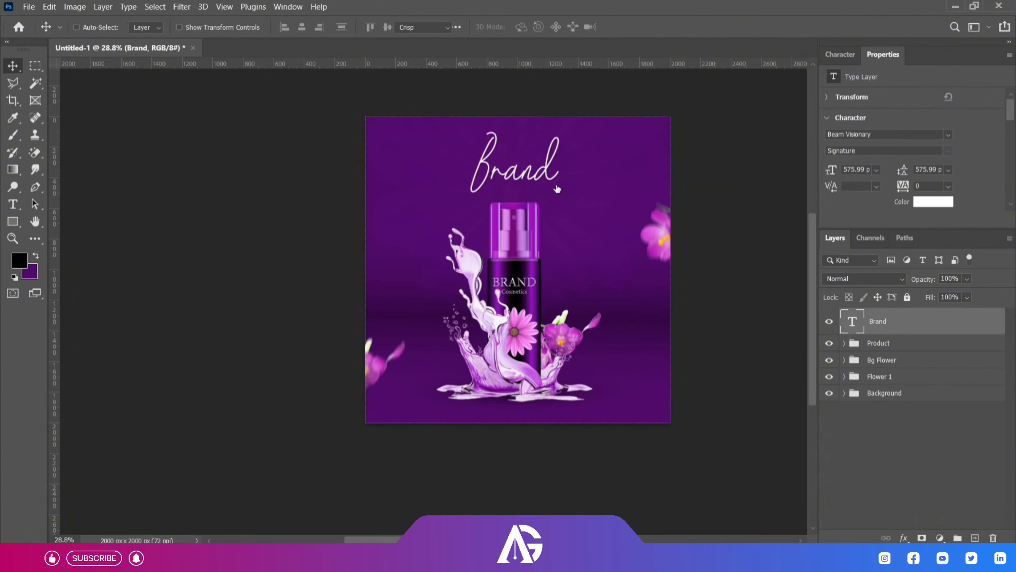